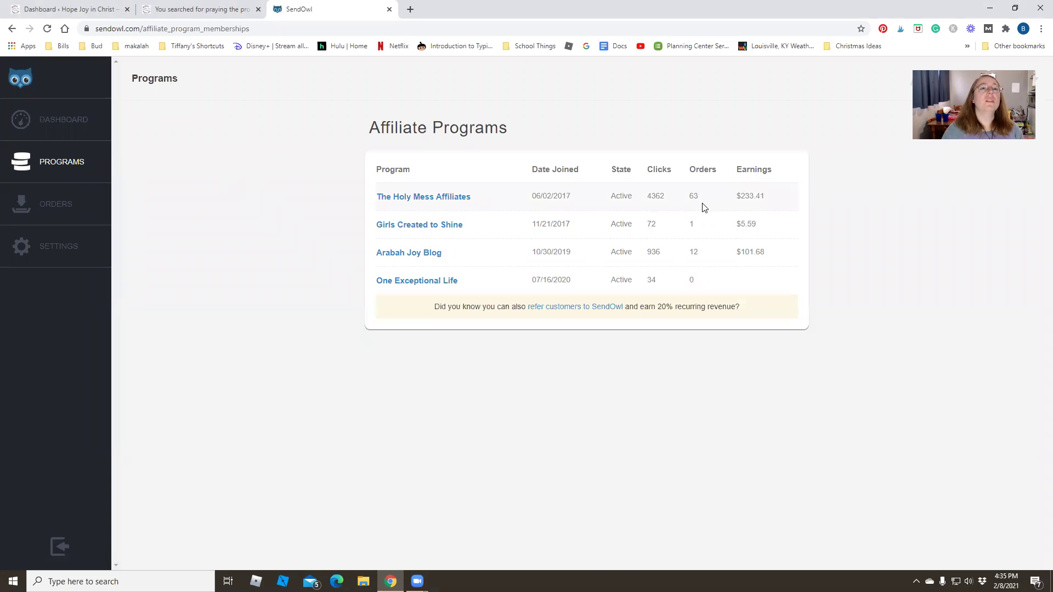
Open the Arabah Joy Blog affiliate program and display its list of affiliate links.
left_click(402, 256)
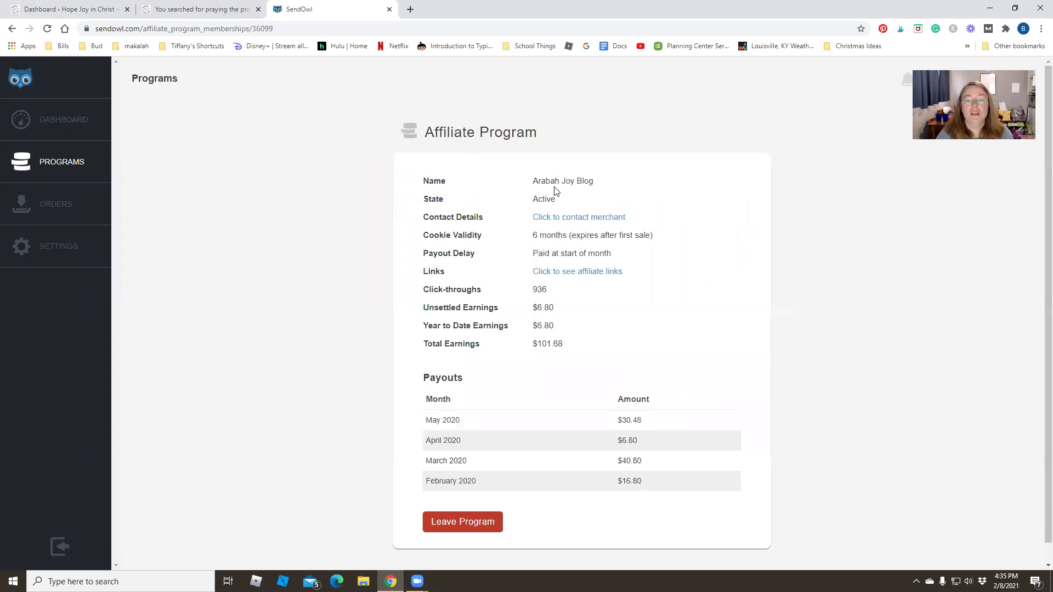
left_click(582, 272)
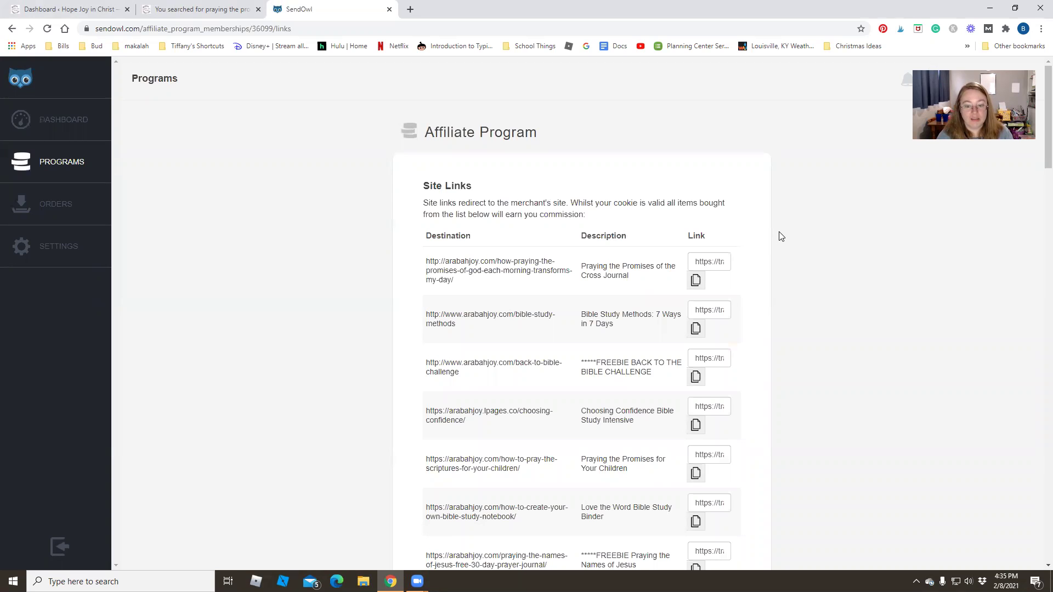
scroll(769, 234, "down", 1)
scroll(674, 300, "up", 1)
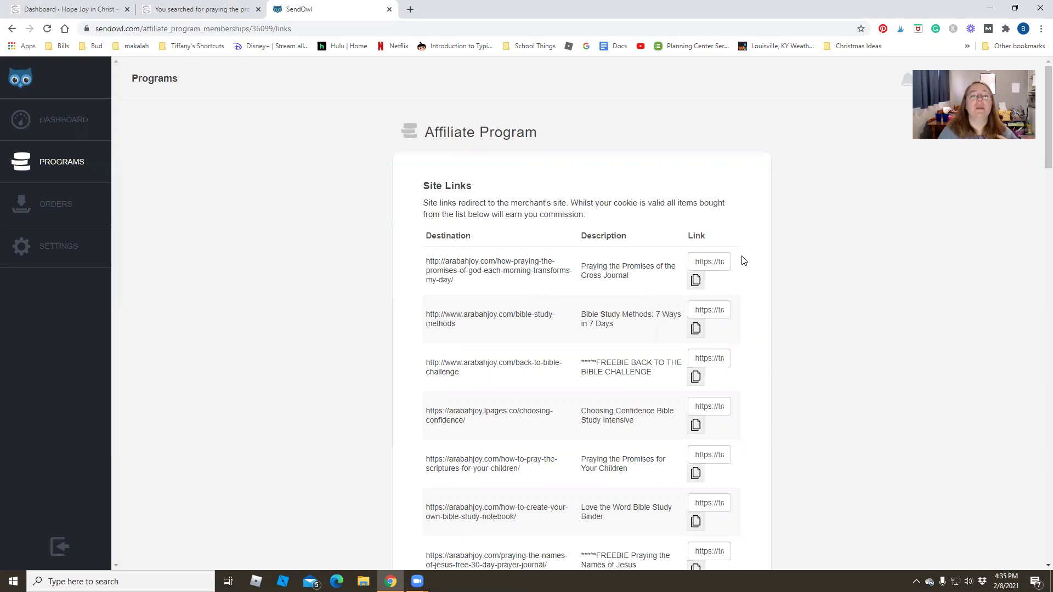
Search the affiliate links page for "free" and step through the matches to the freebie offers.
key("ctrl+f")
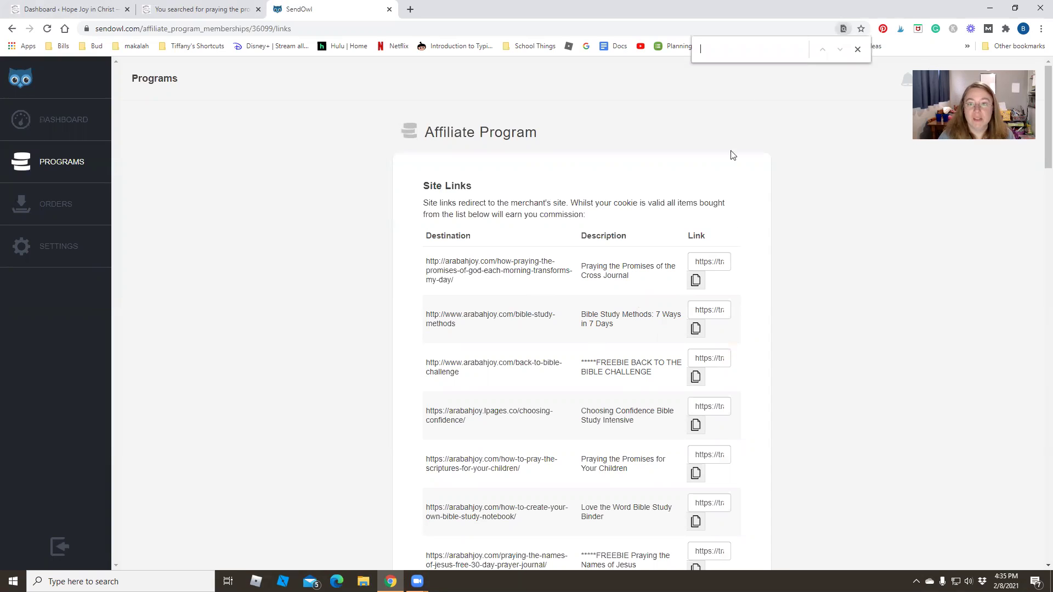
type("free")
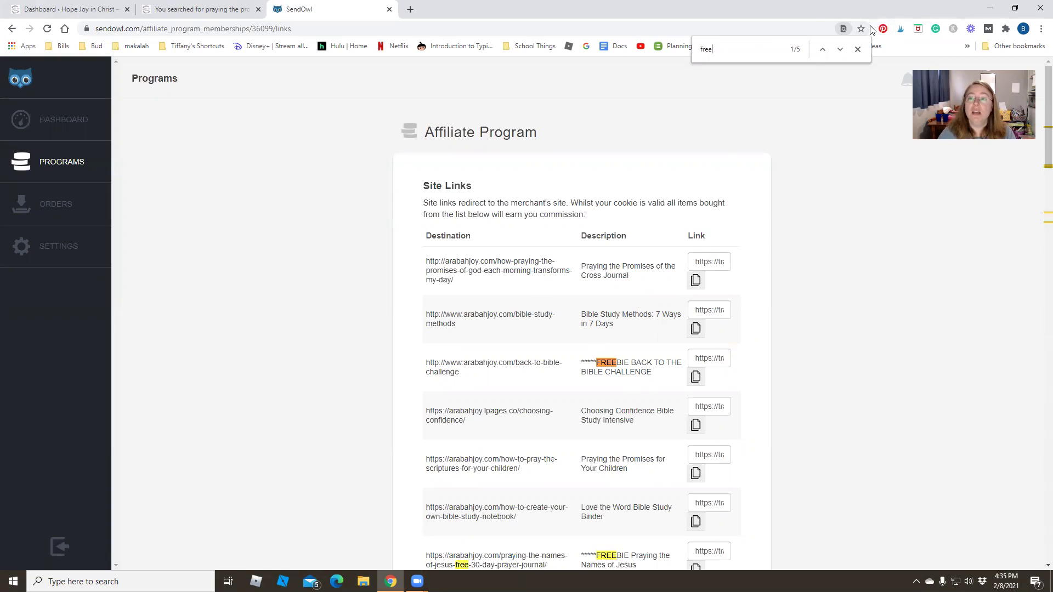
left_click(842, 50)
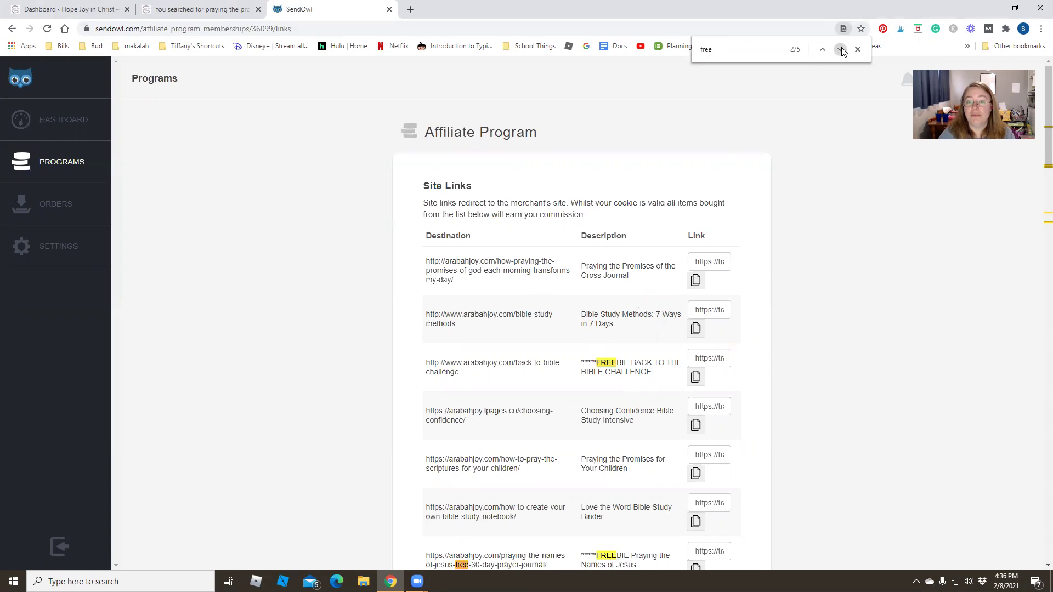
left_click(841, 50)
left_click(841, 51)
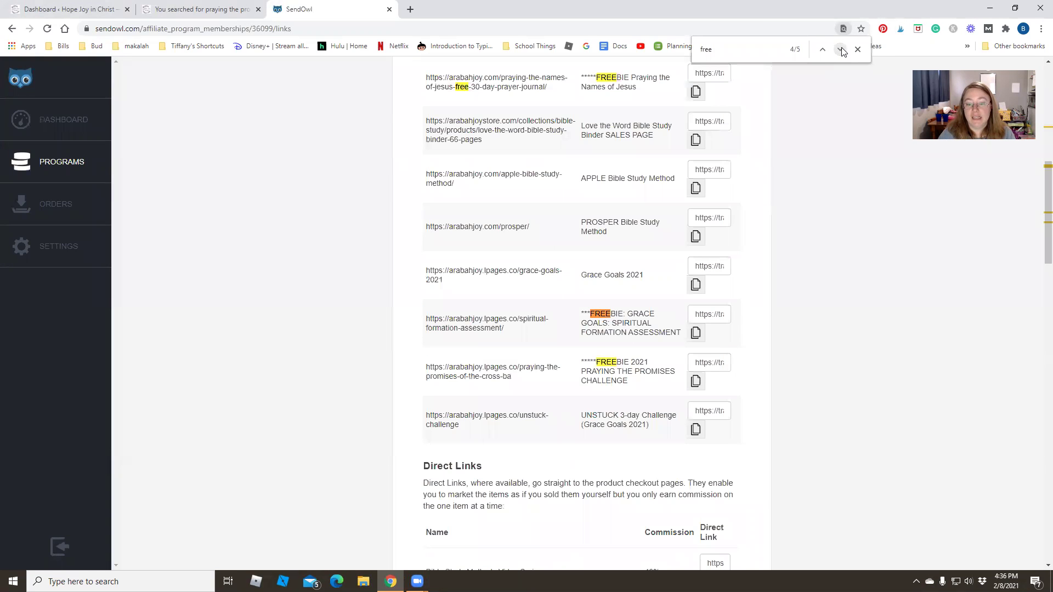
Close the page search and copy the affiliate link for the FREEBIE 2021 Praying the Promises Challenge.
left_click_drag(597, 363, 629, 382)
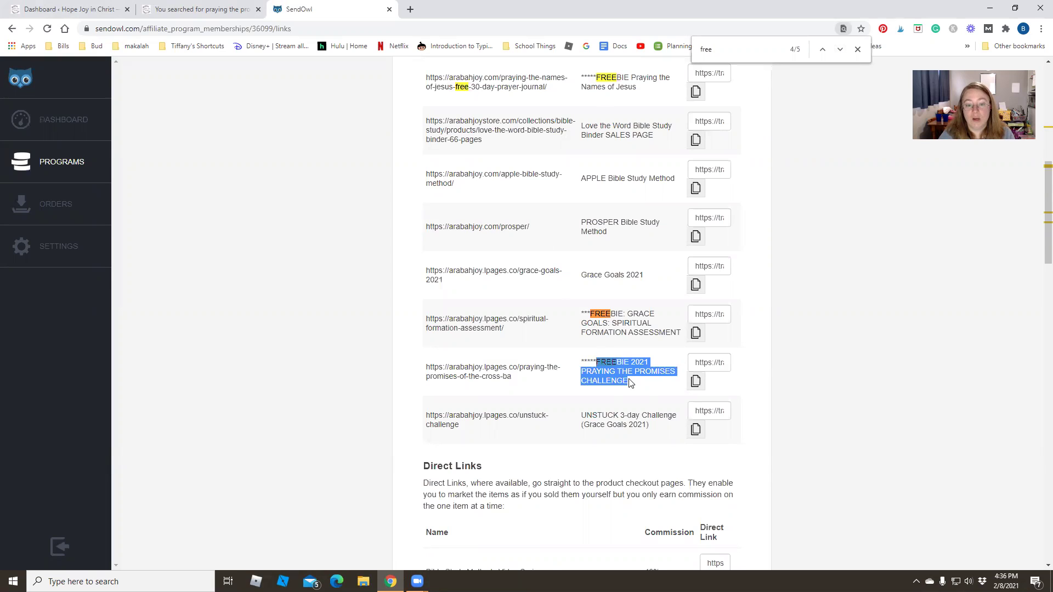
left_click(807, 382)
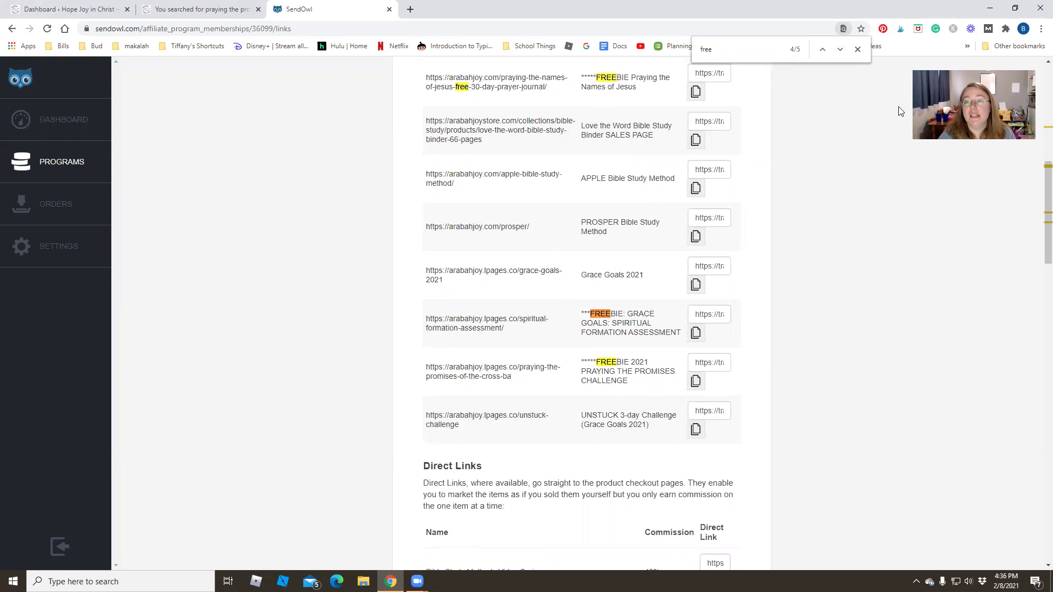
left_click(857, 51)
left_click(696, 382)
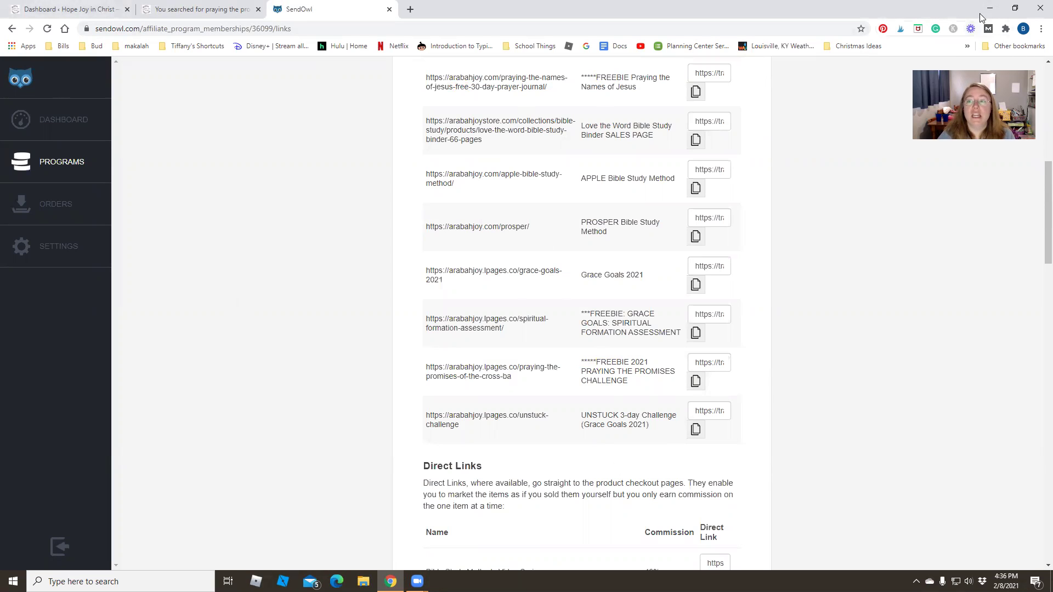
Load the copied affiliate link in a new browser tab to check its landing page, with the window maximized.
left_click(1015, 6)
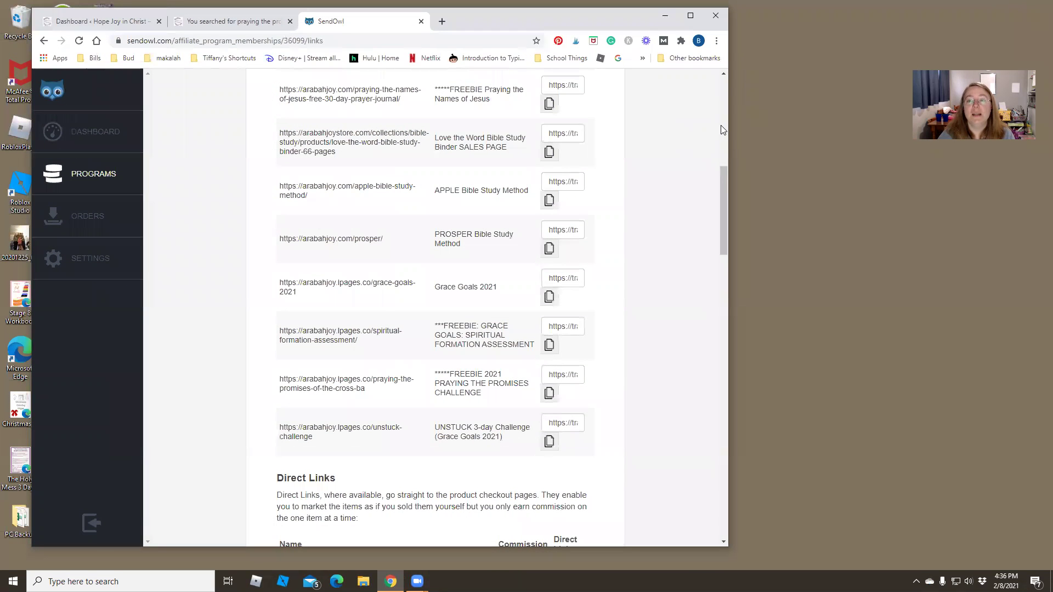
left_click_drag(434, 22, 540, 89)
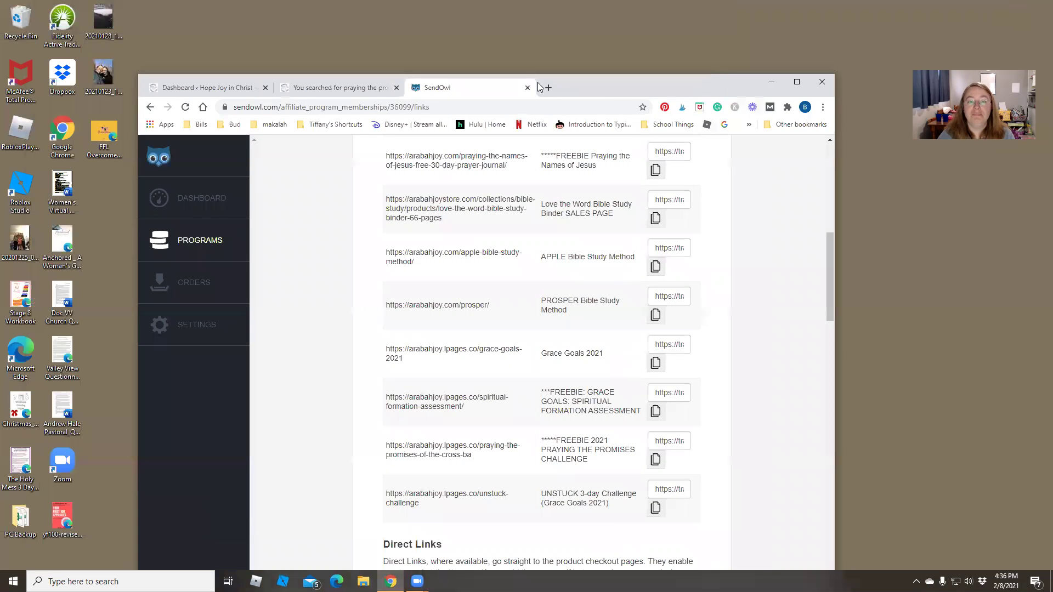
left_click(548, 88)
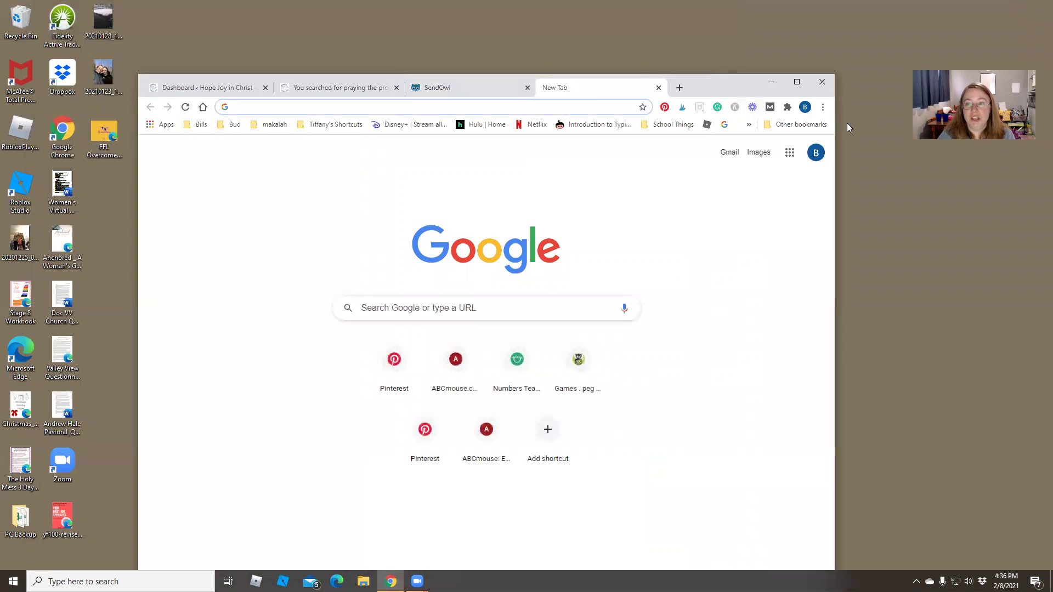
left_click_drag(836, 124, 1050, 123)
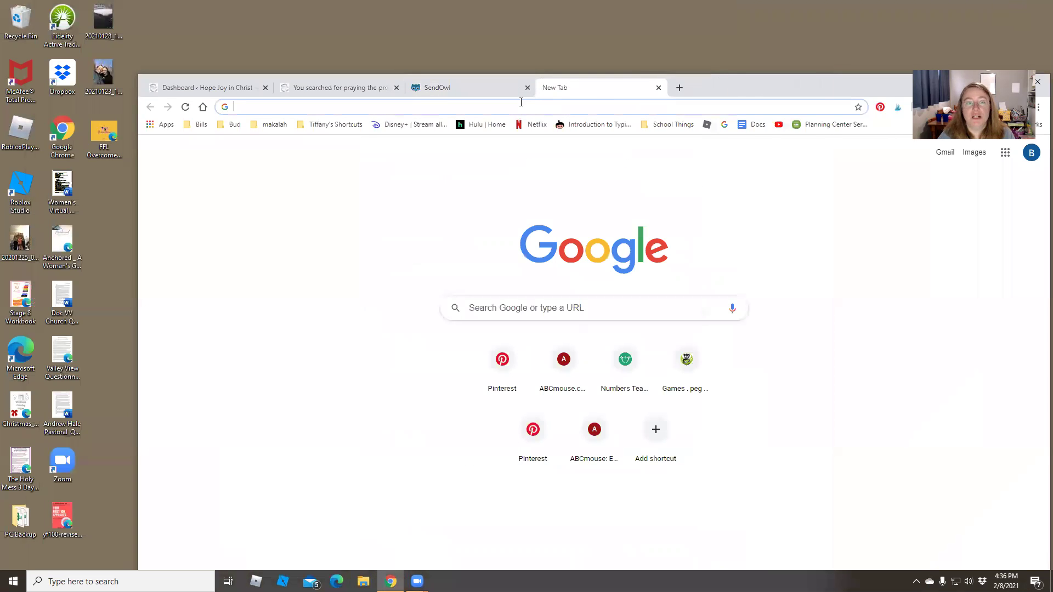
key("ctrl+v")
key("Return")
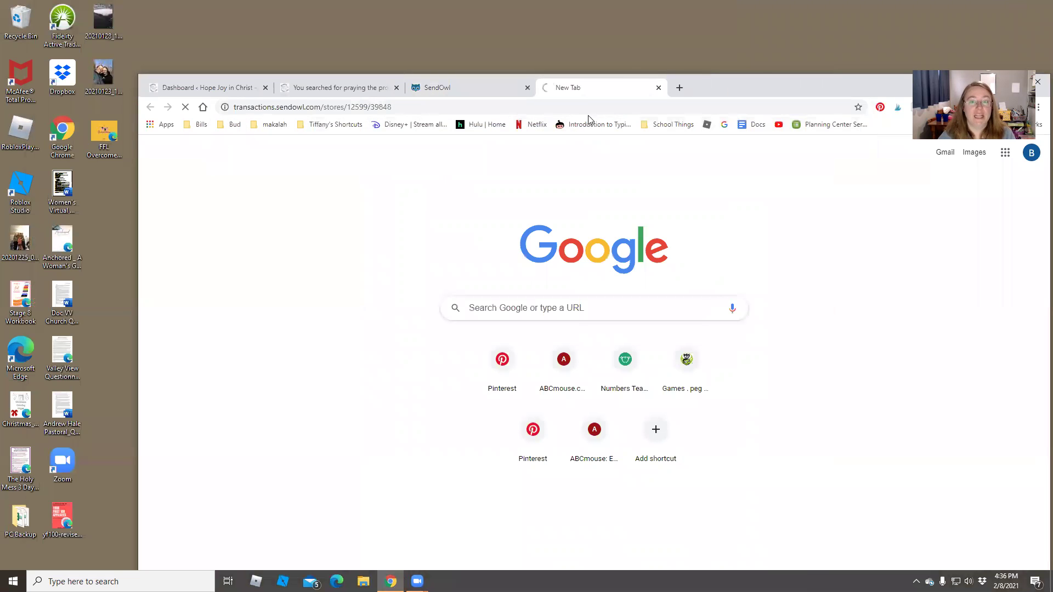
left_click_drag(749, 84, 701, 34)
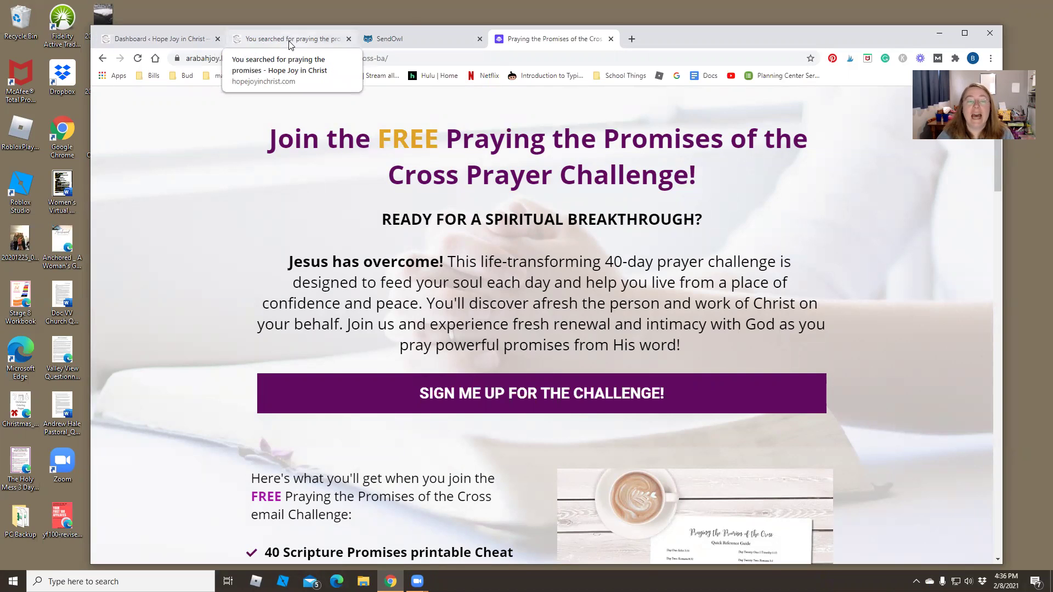
left_click(965, 33)
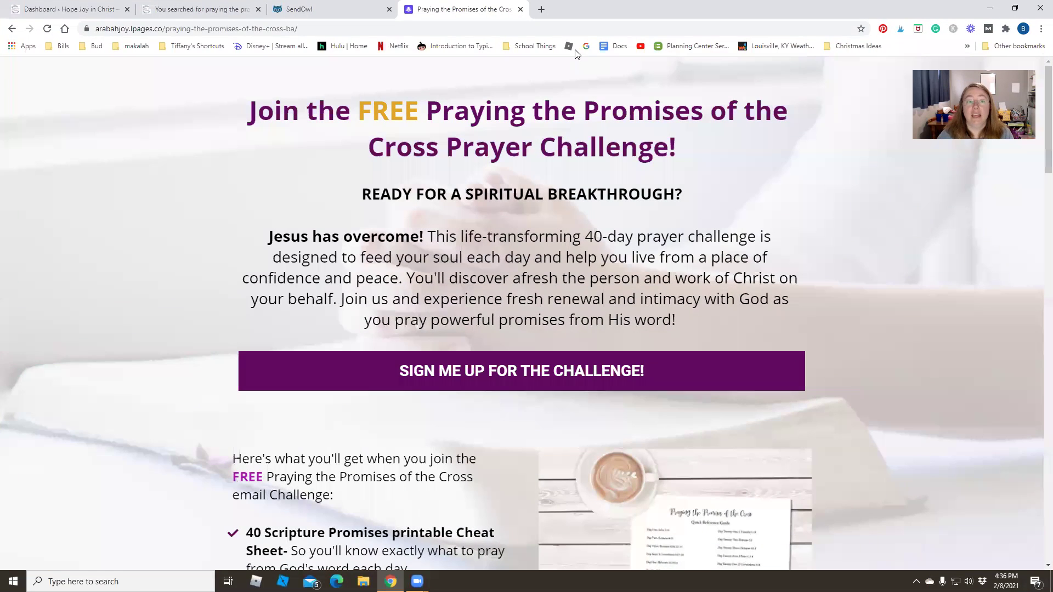
From the blog's search results for "praying the promises", open the post "27 Best Prayer Resources to Help You Pray Strategically" for editing.
left_click(187, 11)
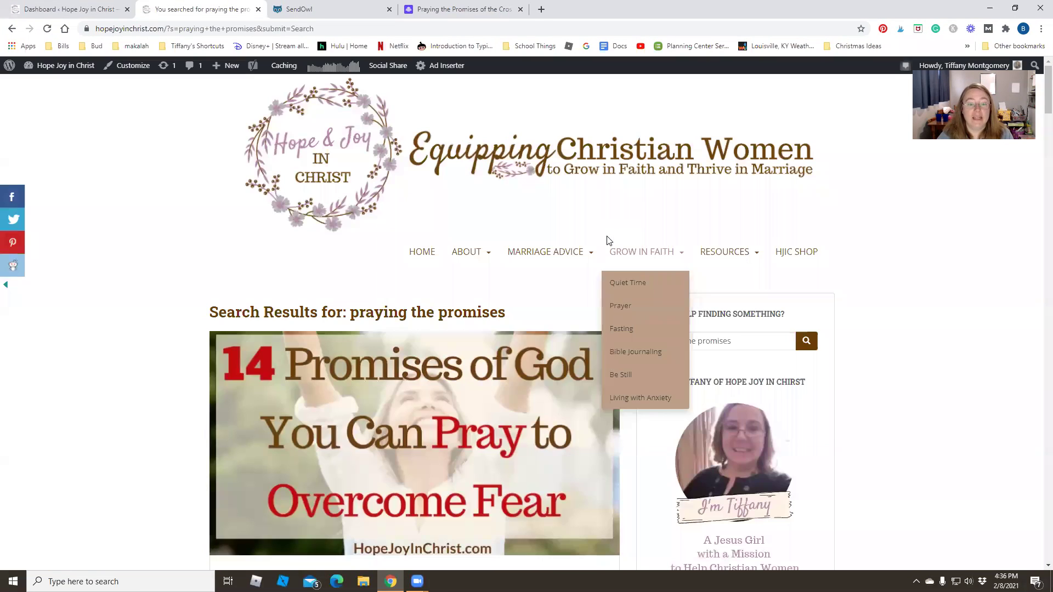
left_click(749, 342)
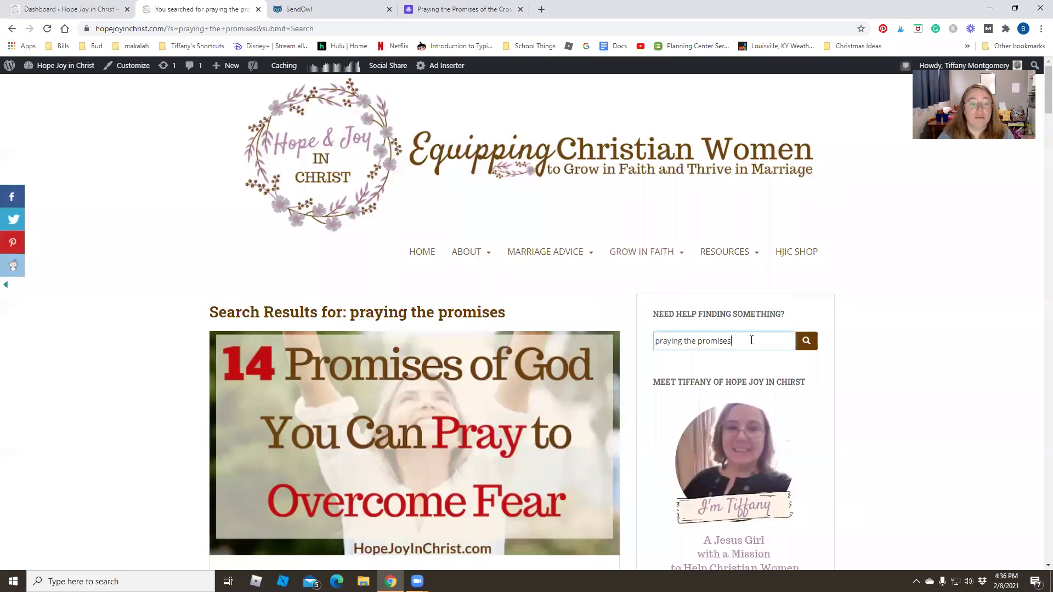
scroll(861, 334, "down", 3)
scroll(862, 333, "down", 6)
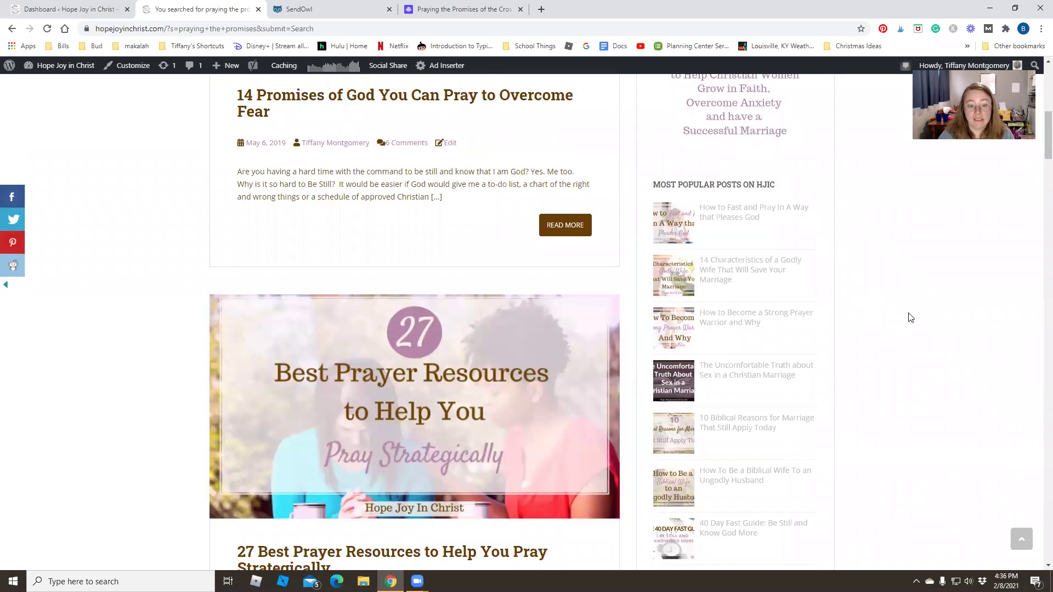
scroll(865, 334, "down", 2)
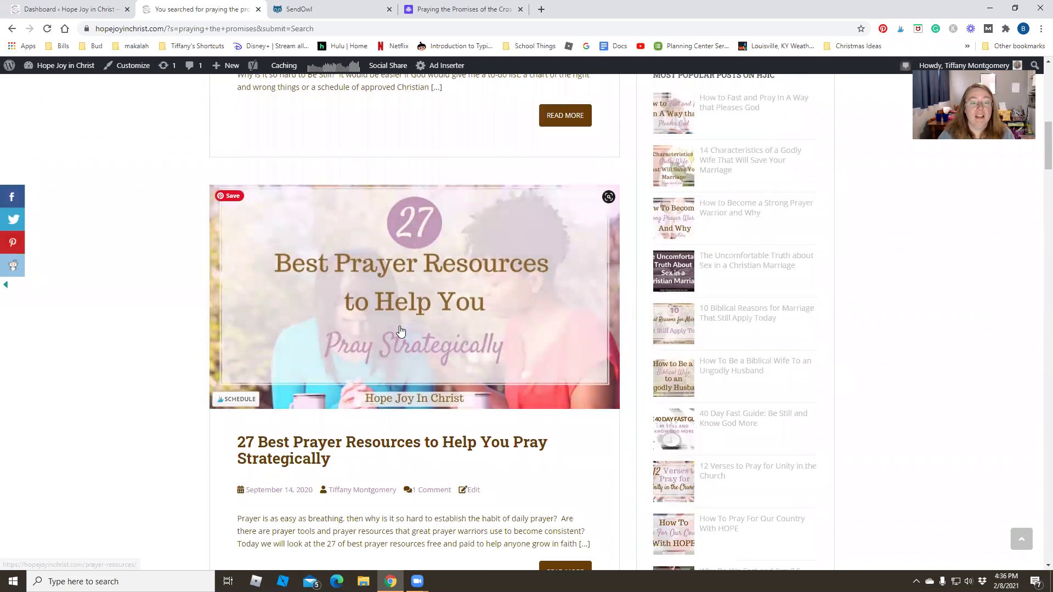
left_click(433, 281)
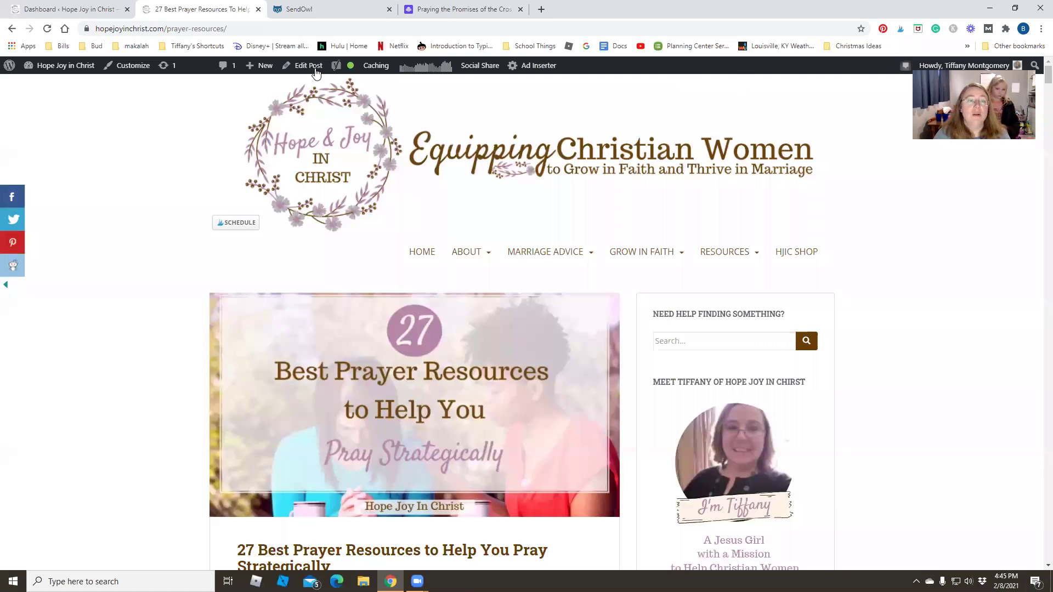
left_click(303, 65)
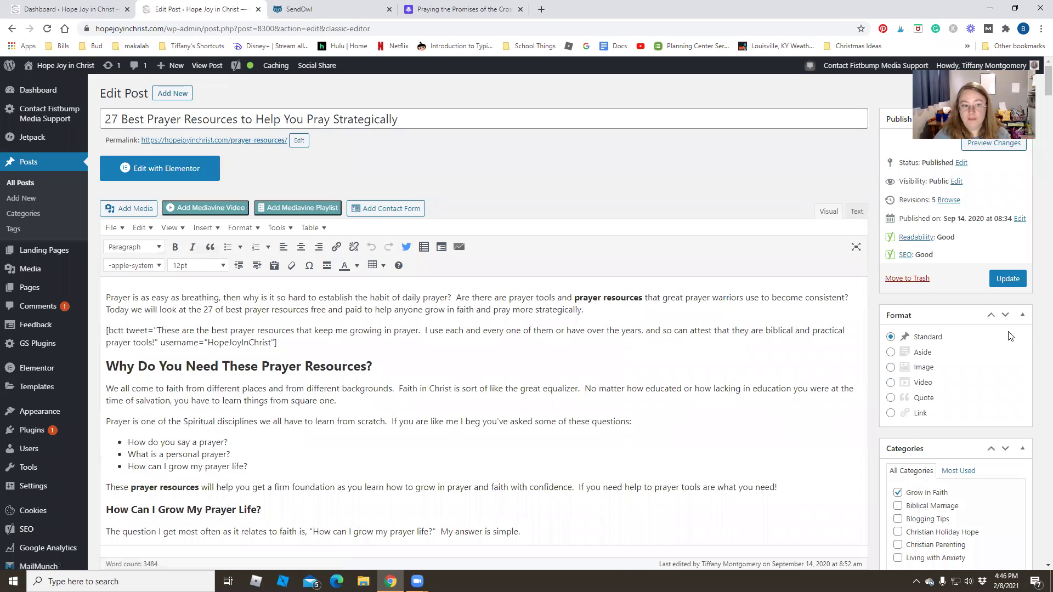
Search the post editor for "praying the prom" to locate the Praying The Promises of The Cross Prayer Kit mention.
key("ctrl+f")
type("praying")
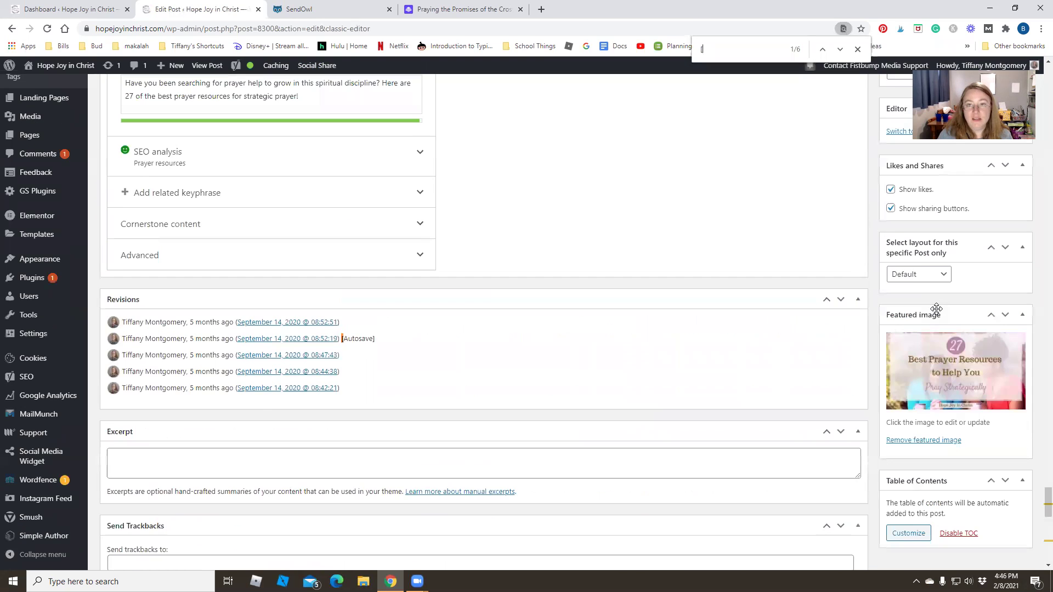
type(" the prom")
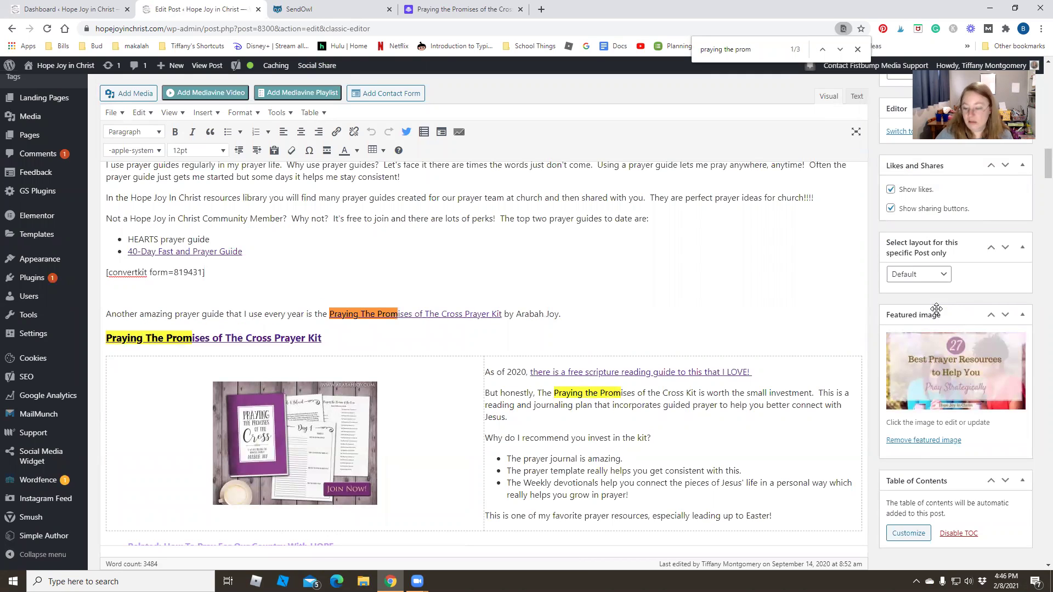
scroll(588, 205, "down", 1)
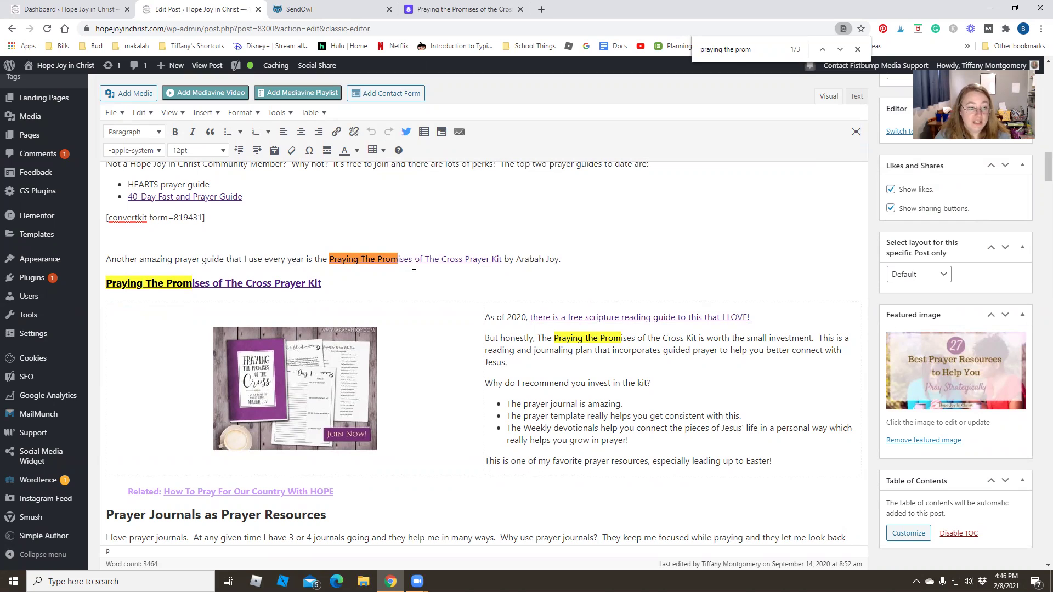
Remove the existing link from "Praying The Promises of The Cross Prayer Kit" in the sentence above the kit's heading.
left_click(498, 260)
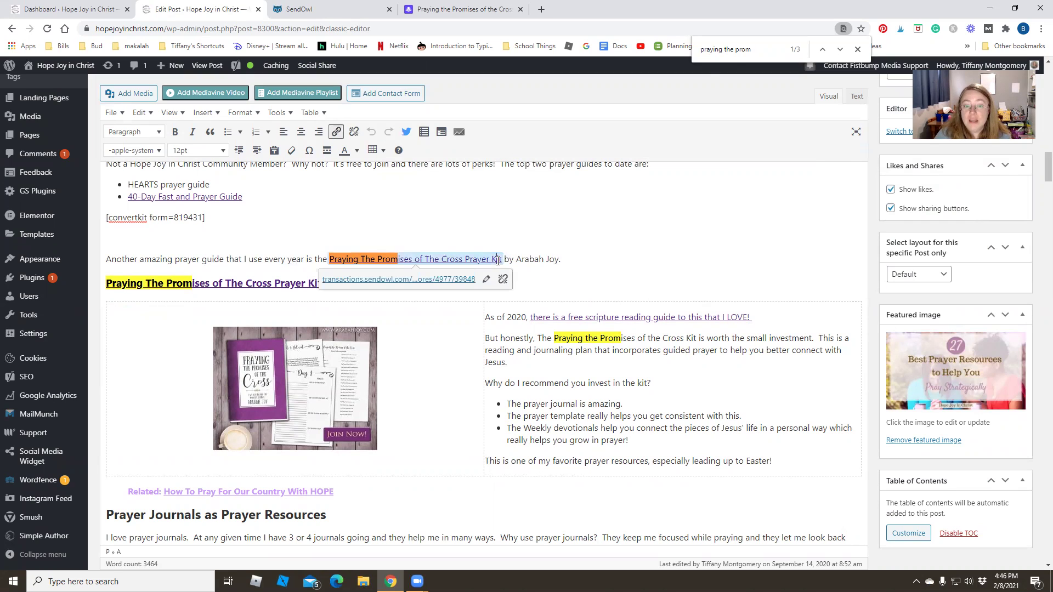
left_click(520, 260)
left_click(501, 260)
left_click(502, 281)
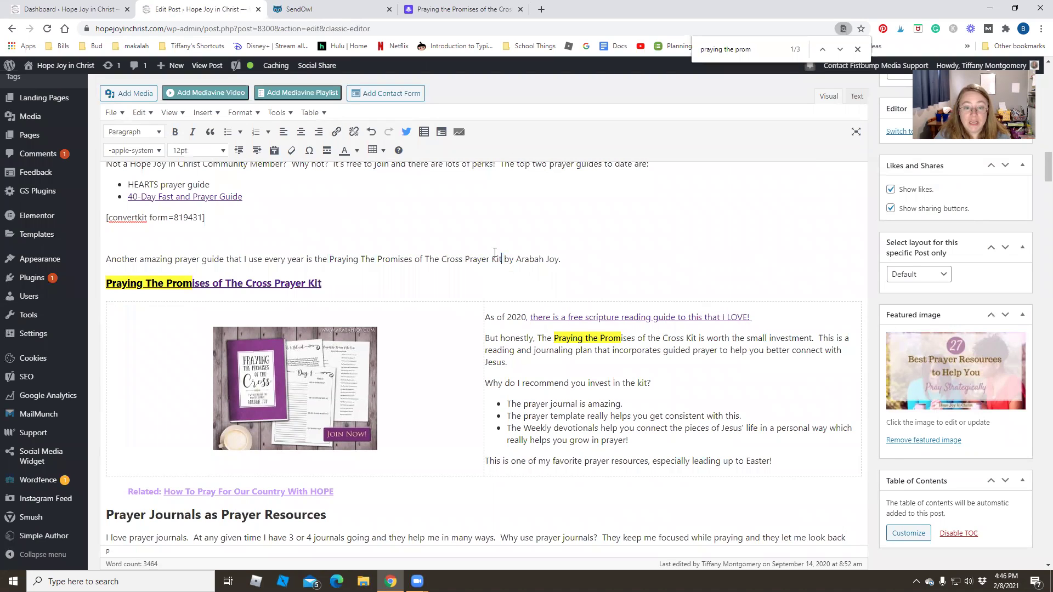
Link the text "Praying The Promises of The Cross Prayer Kit" in that sentence to the copied SendOwl affiliate URL.
left_click_drag(502, 259, 331, 255)
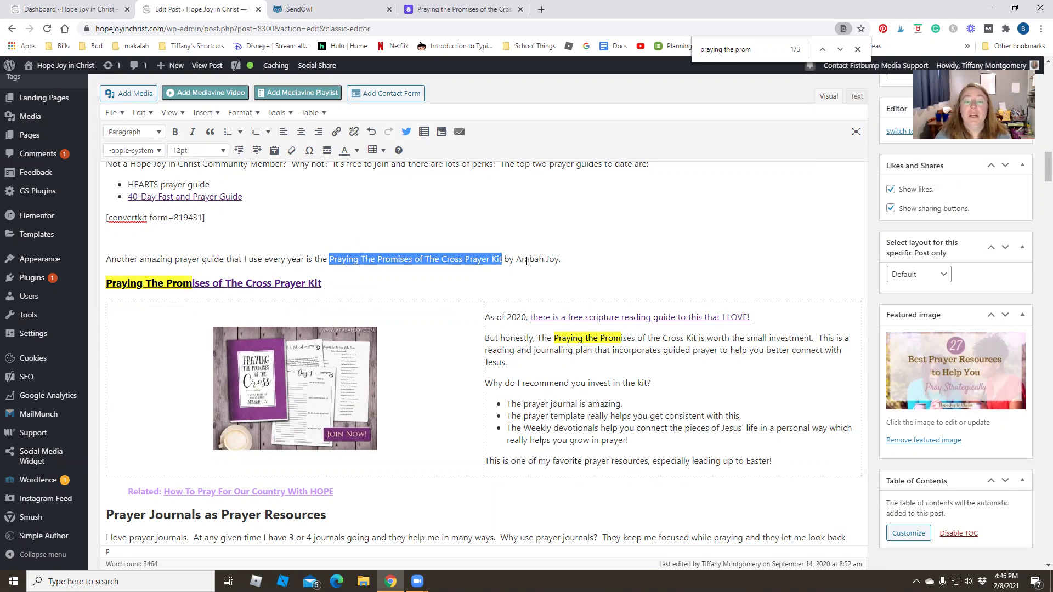
left_click(337, 133)
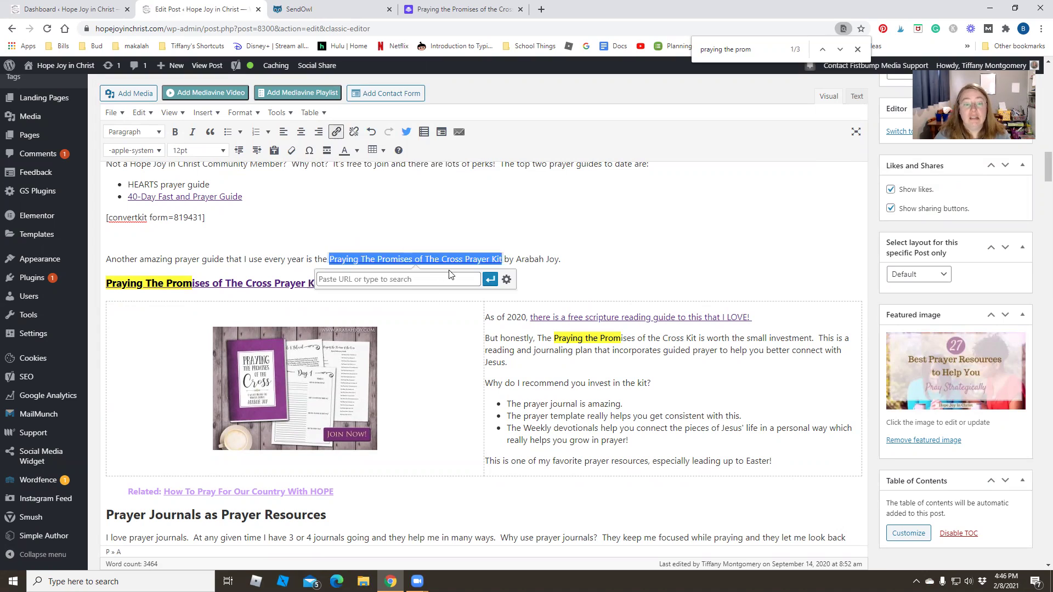
type("https://transactions.sendowl.com/stores/12559/39848")
key("Return")
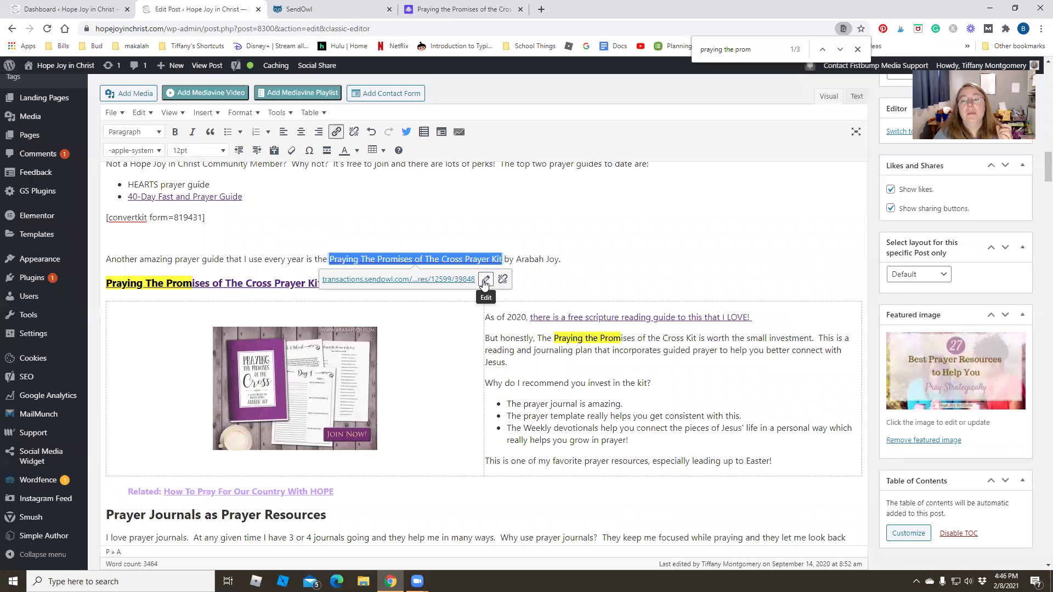
Re-enter the SendOwl affiliate URL in the sentence link's options, opening it in a new tab with rel="nofollow" added.
left_click(485, 281)
key("ctrl+c")
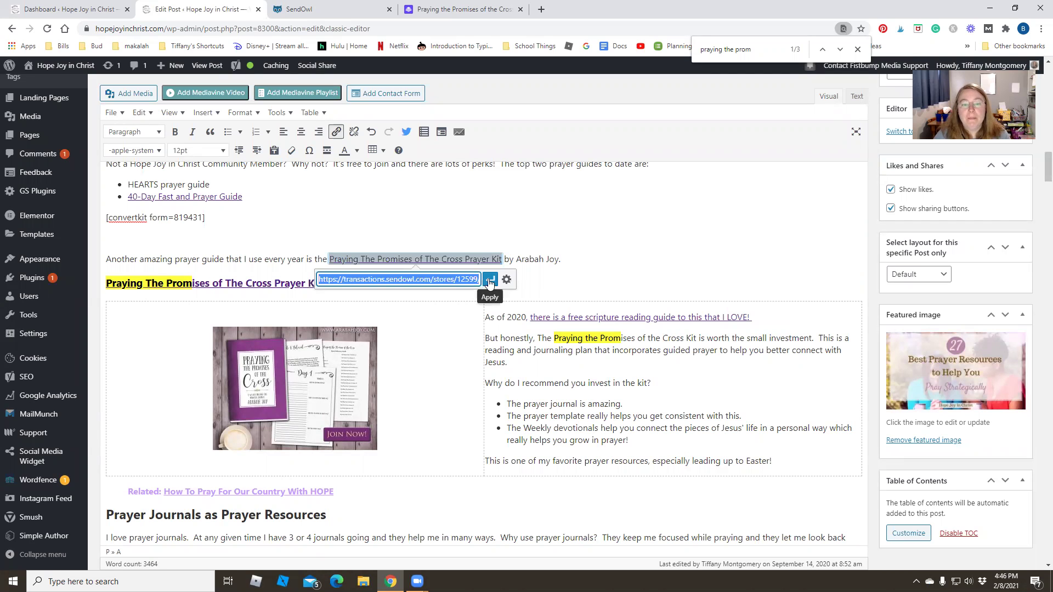
left_click(507, 280)
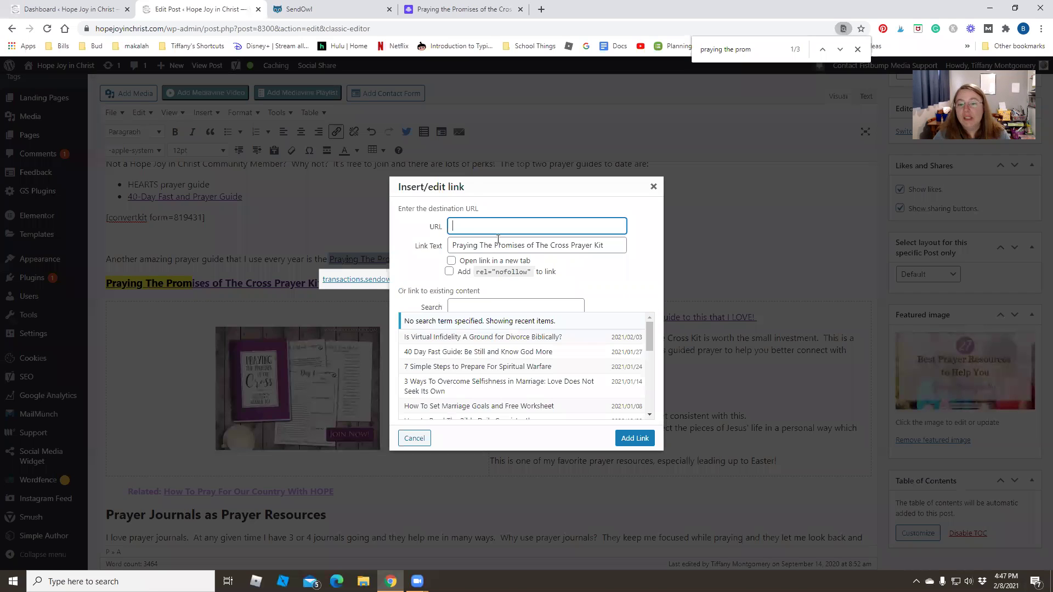
key("ctrl+v")
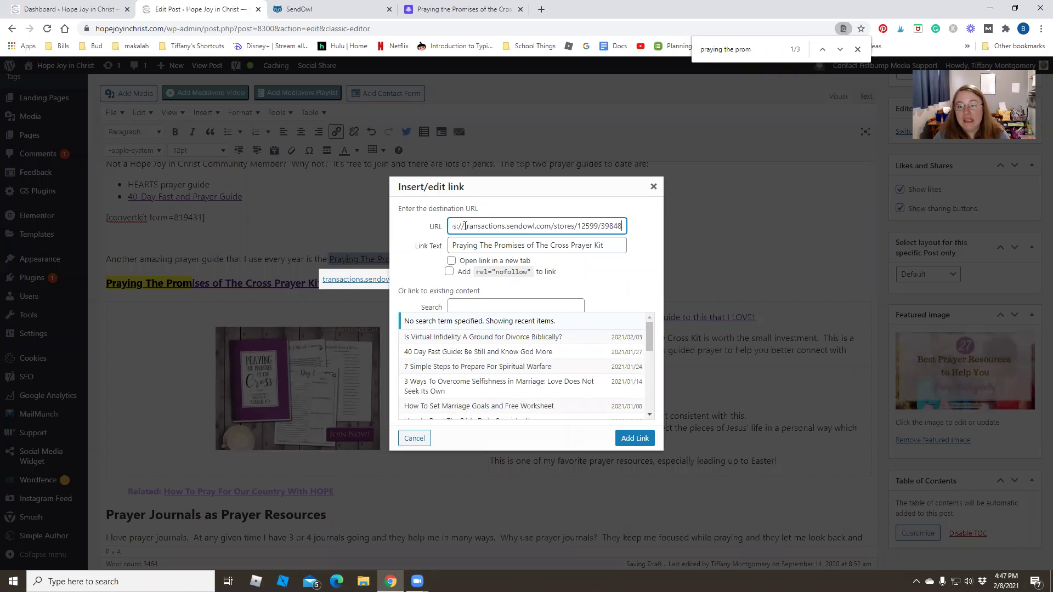
left_click(451, 260)
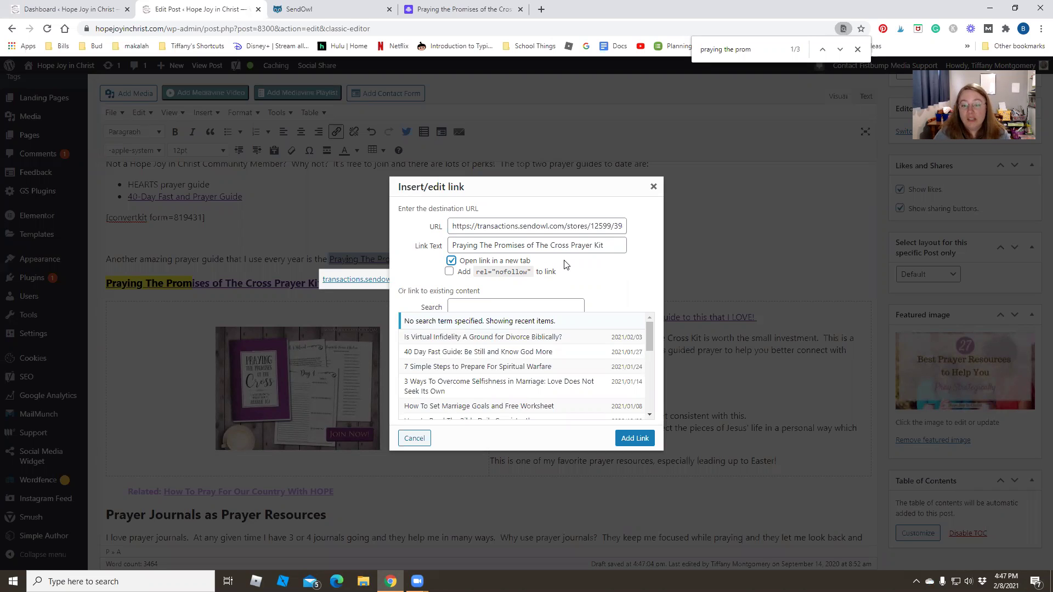
left_click(449, 274)
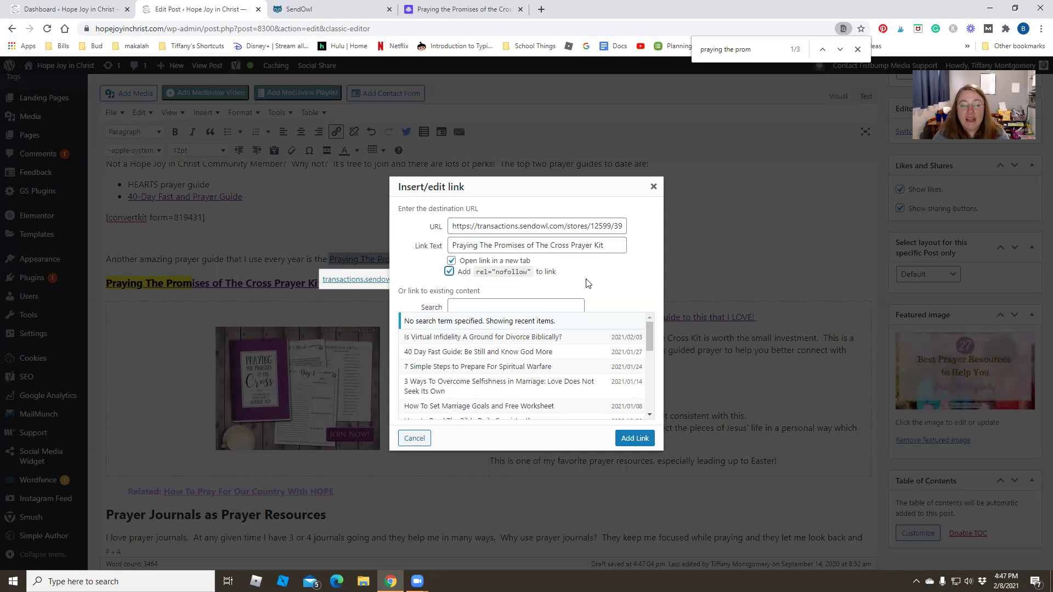
left_click(641, 441)
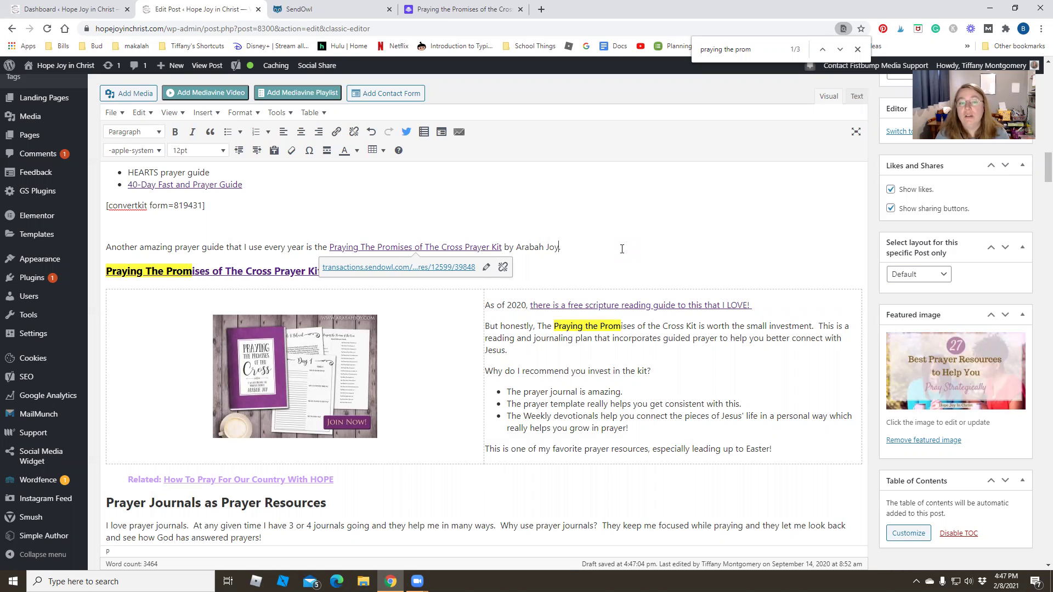
Replace the link on the "Praying The Promises of The Cross Prayer Kit" heading with the copied SendOwl affiliate URL.
triple_click(289, 272)
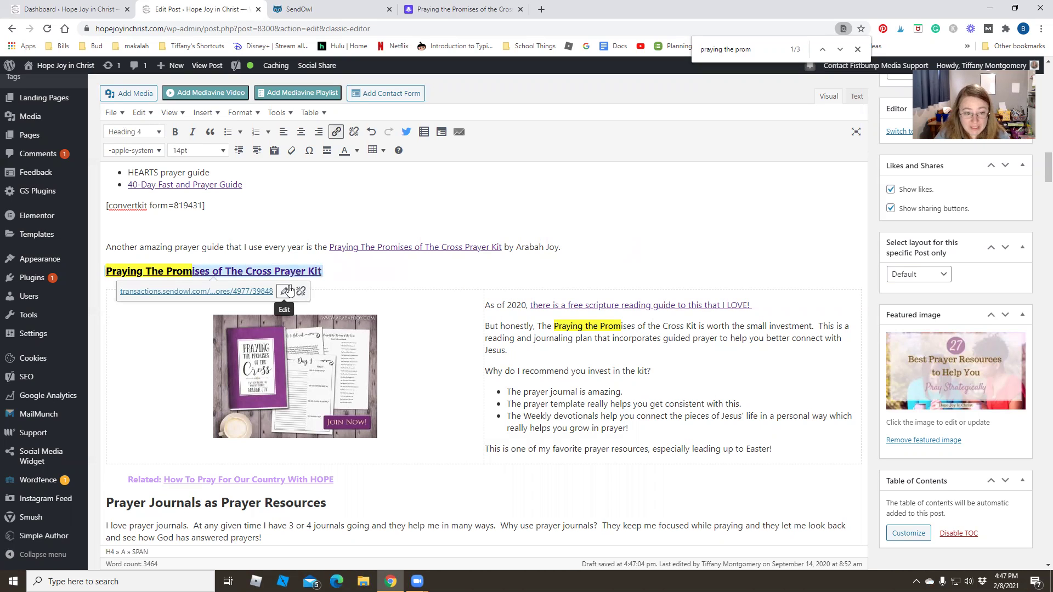
left_click(301, 291)
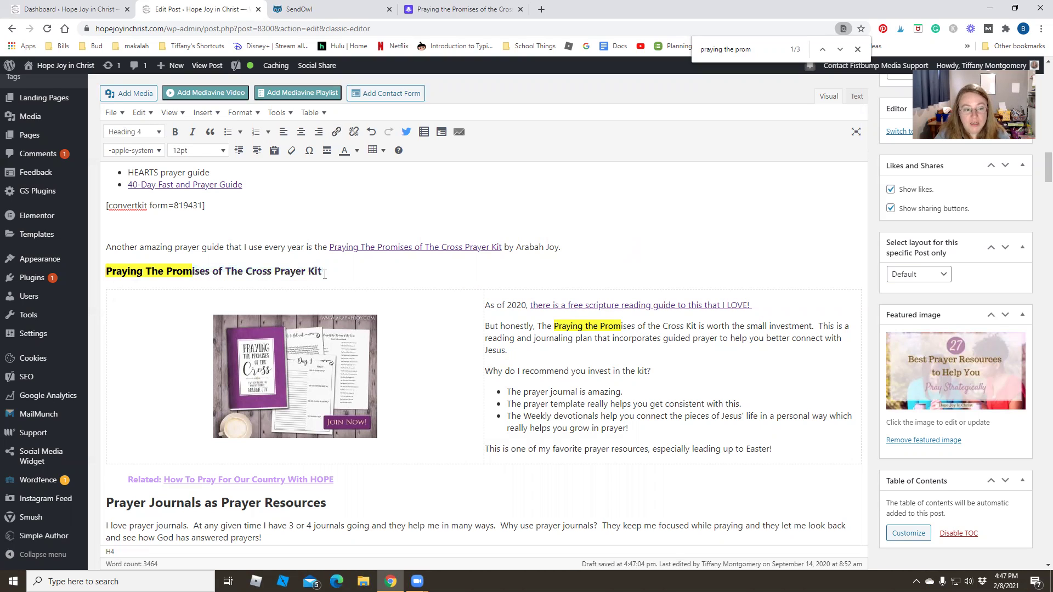
left_click_drag(316, 271, 106, 270)
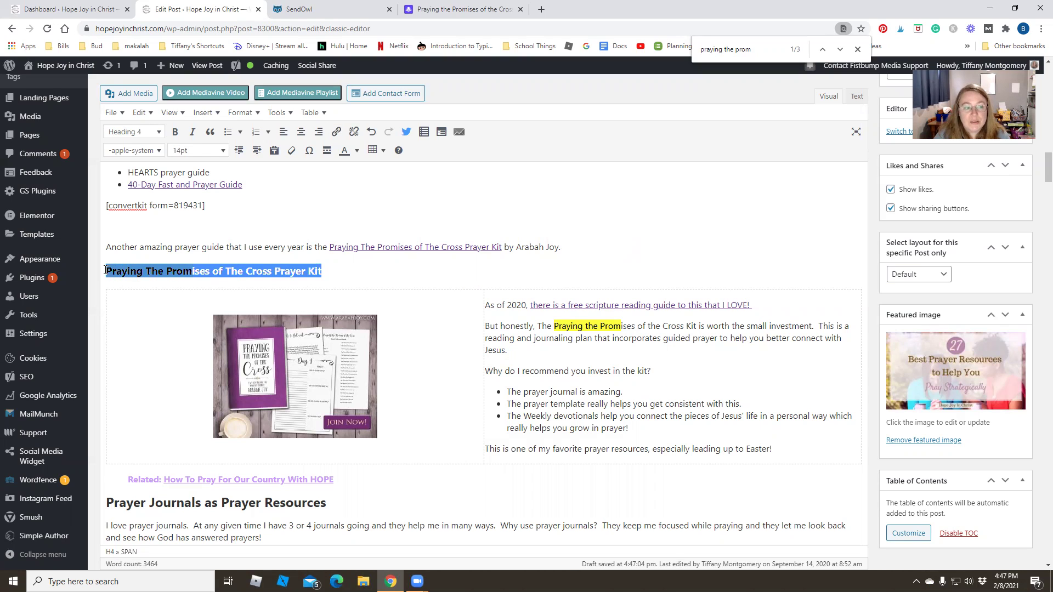
left_click(336, 132)
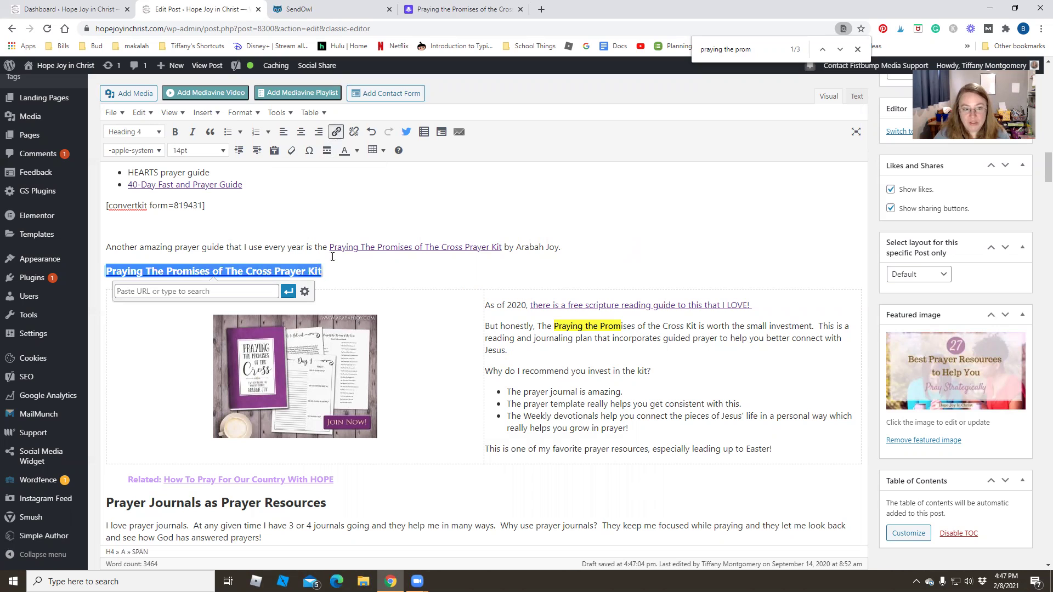
type("https://transactions.sendowl.com/stores/12599/30848")
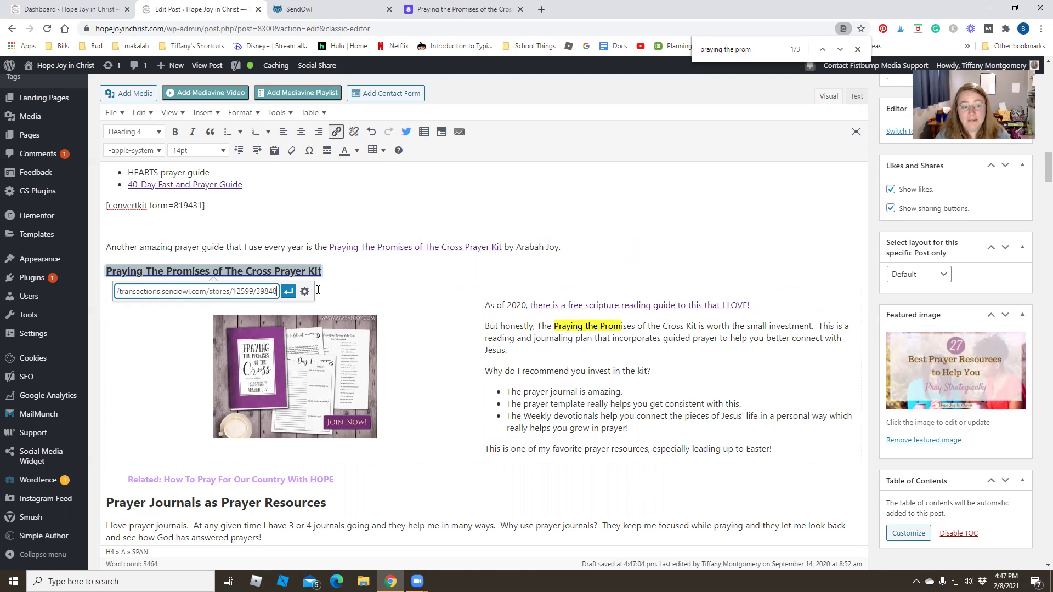
key("Return")
Try setting the kit heading's link to open in a new tab with rel="nofollow", and undo the change.
left_click(283, 291)
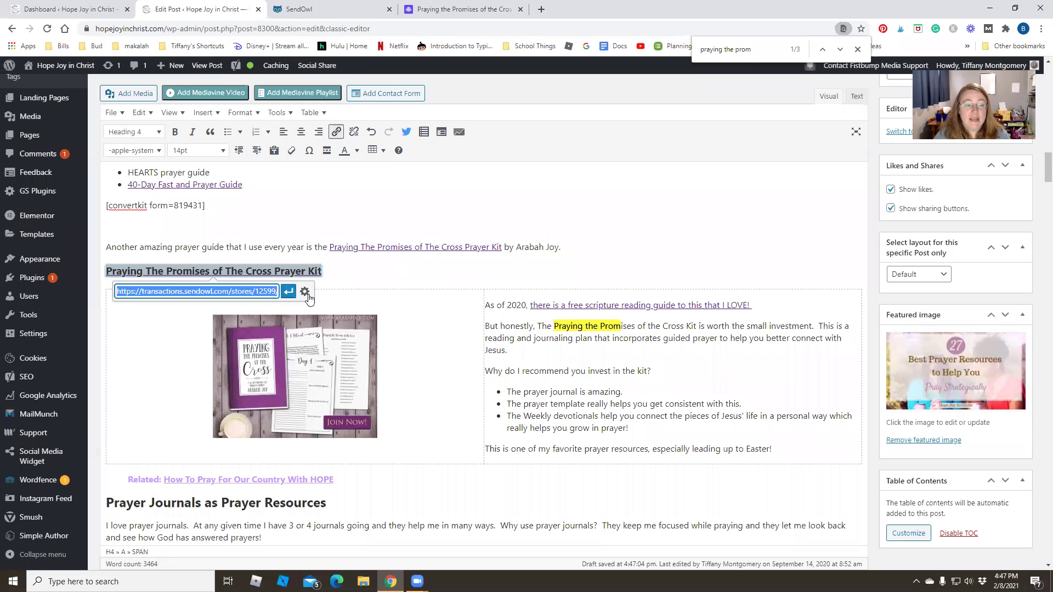
left_click(305, 291)
left_click(452, 261)
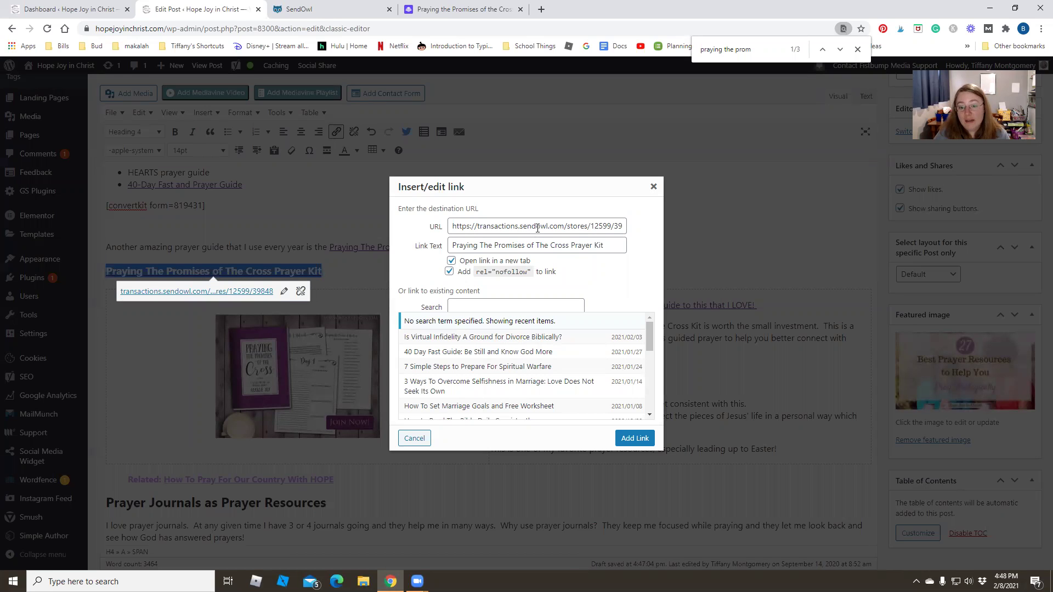
left_click(634, 438)
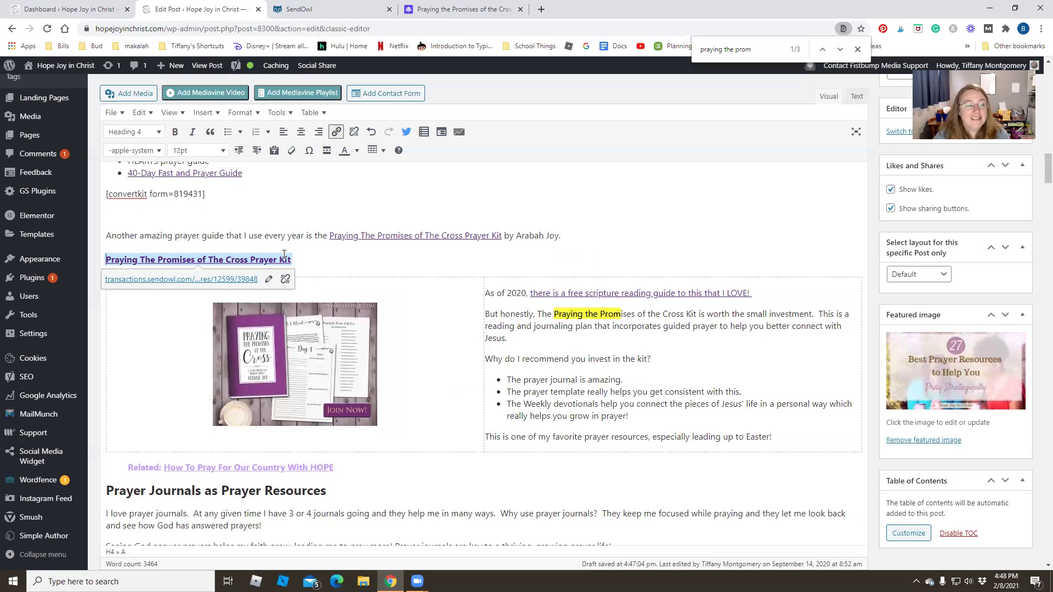
left_click(371, 133)
Set the kit heading's affiliate link to open in a new tab, with rel="nofollow" enabled in its link options.
left_click(301, 259)
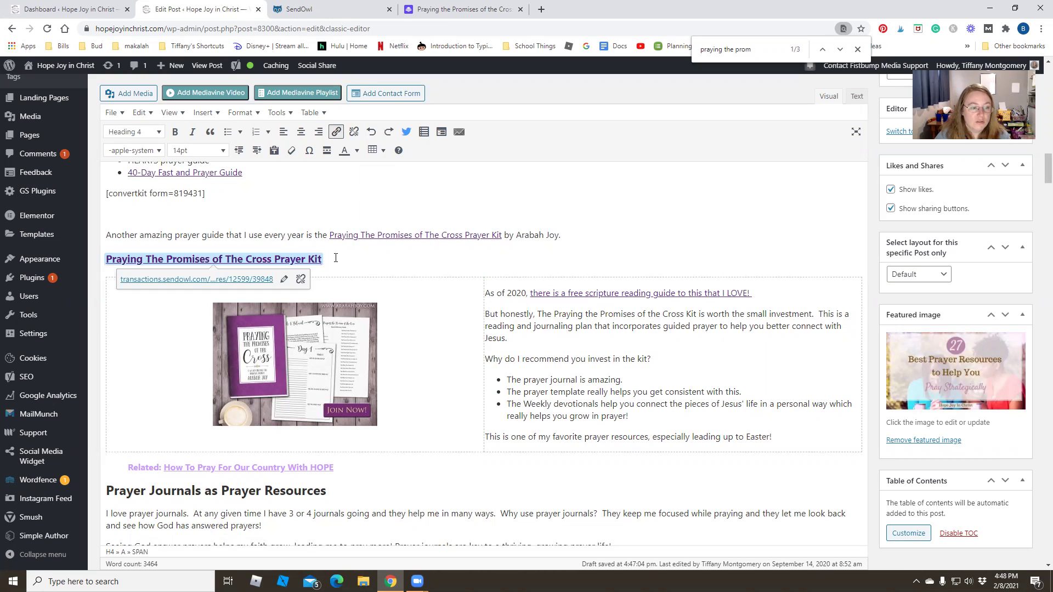
left_click(337, 132)
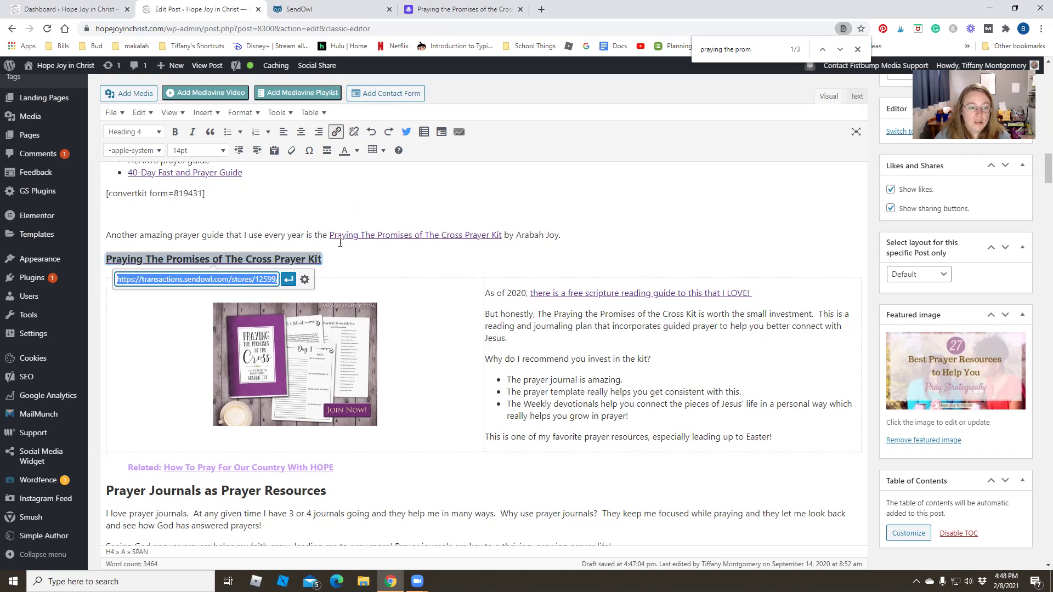
left_click(305, 283)
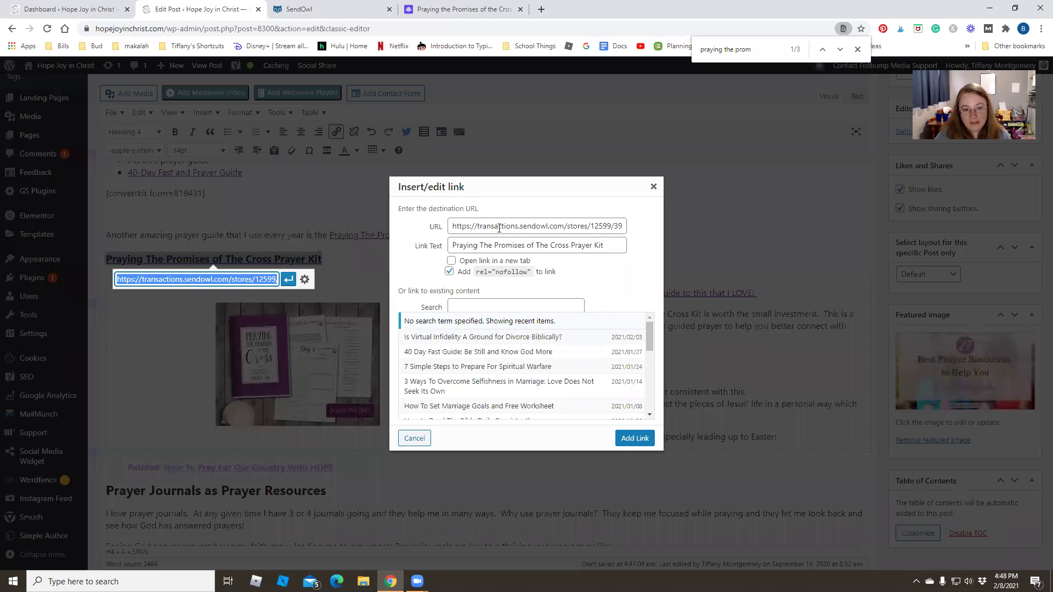
left_click(451, 261)
left_click(635, 437)
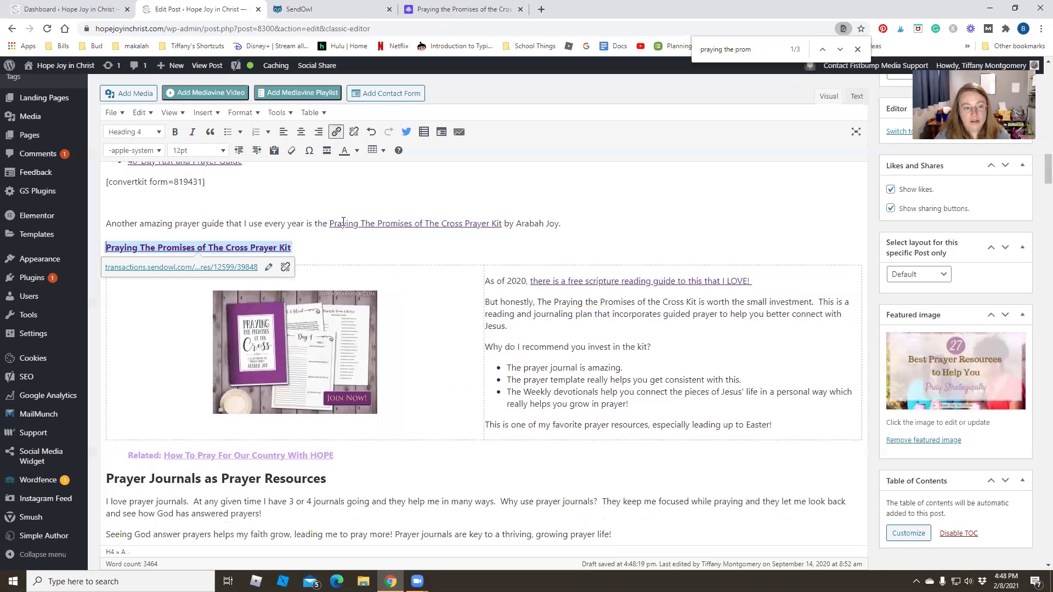
Switch the linked kit heading to Paragraph and back to Heading 4.
left_click(134, 132)
left_click(151, 235)
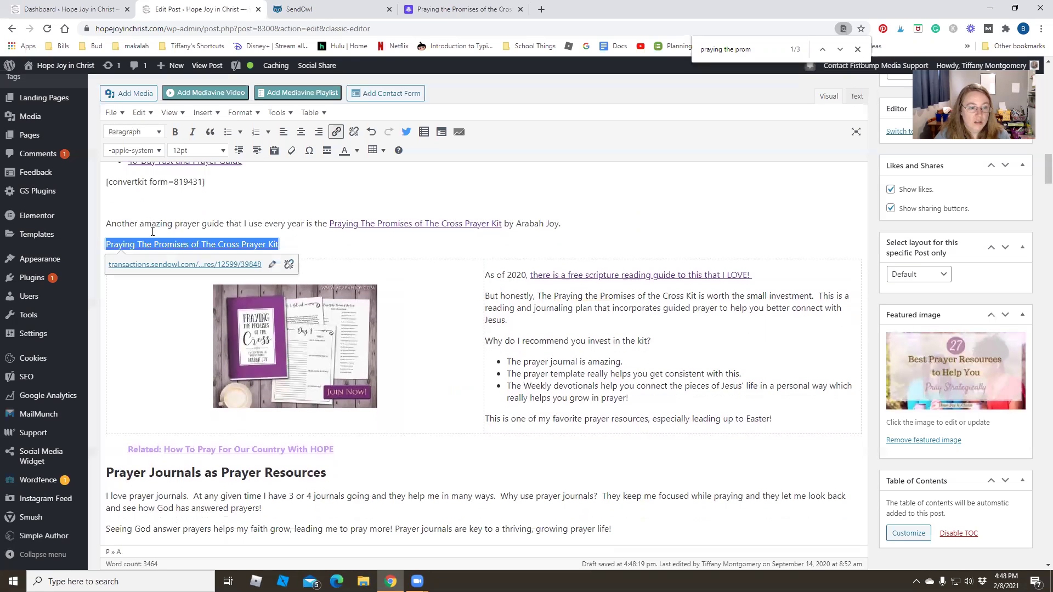
left_click(143, 137)
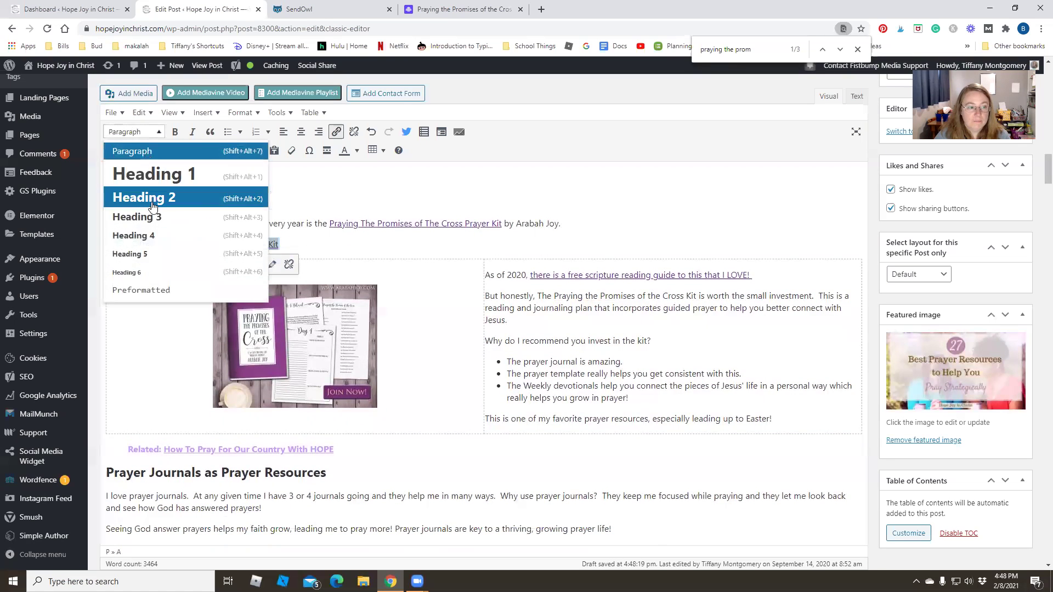
left_click(148, 235)
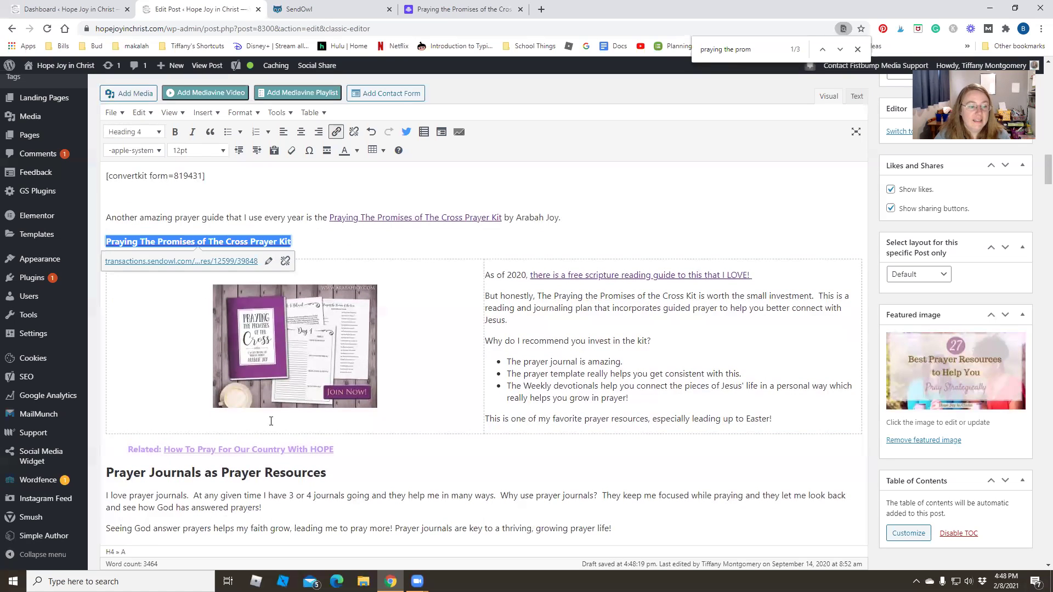
Check the formatting of the post's other headings and set the kit heading's font size to 14pt, matching "The HJIC Strategic Prayer Journal".
left_click(295, 473)
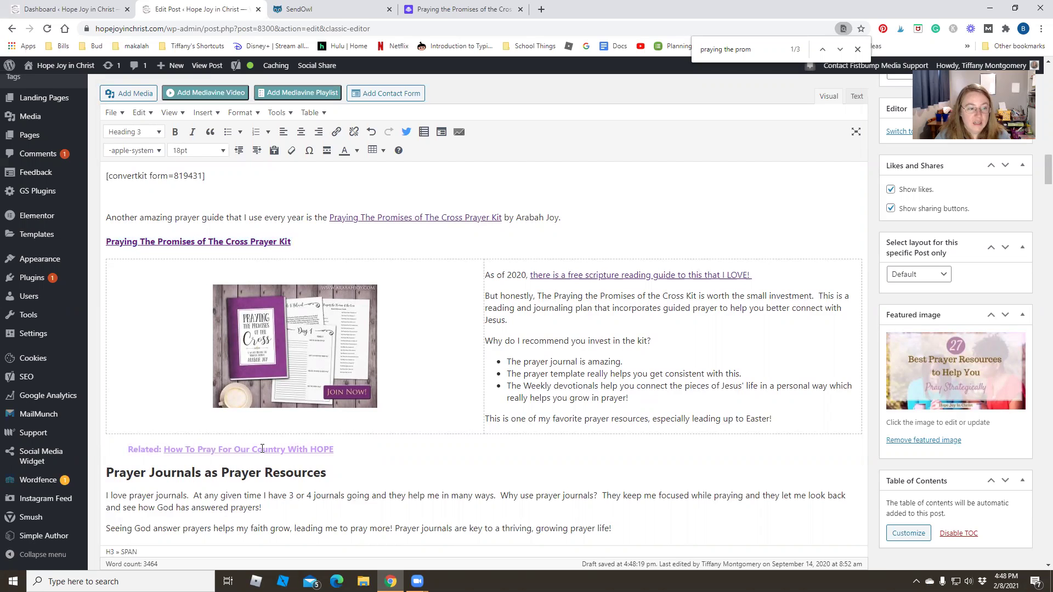
scroll(211, 366, "up", 5)
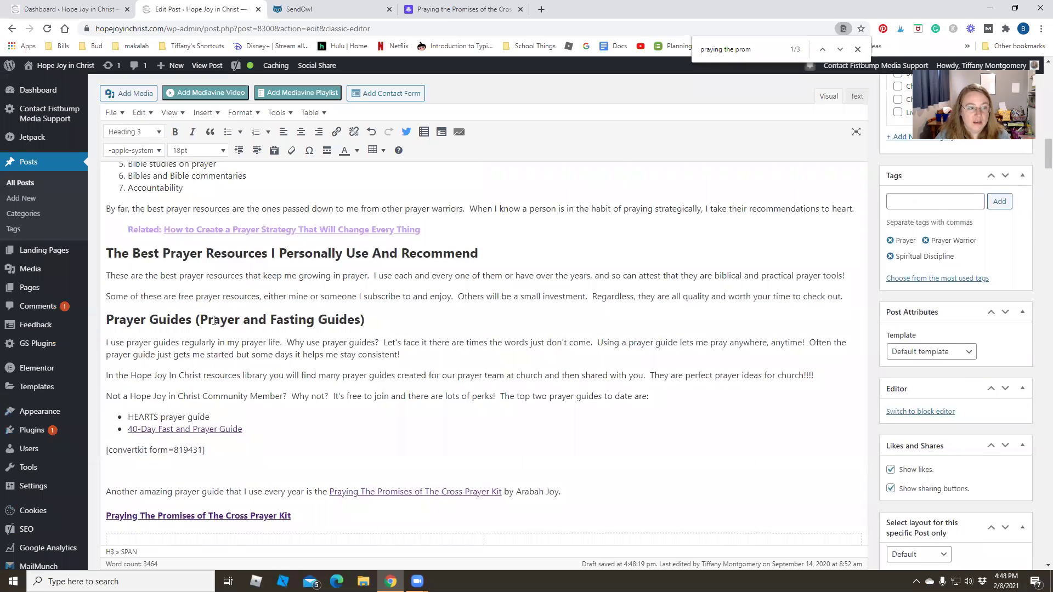
scroll(217, 322, "down", 2)
scroll(397, 226, "down", 8)
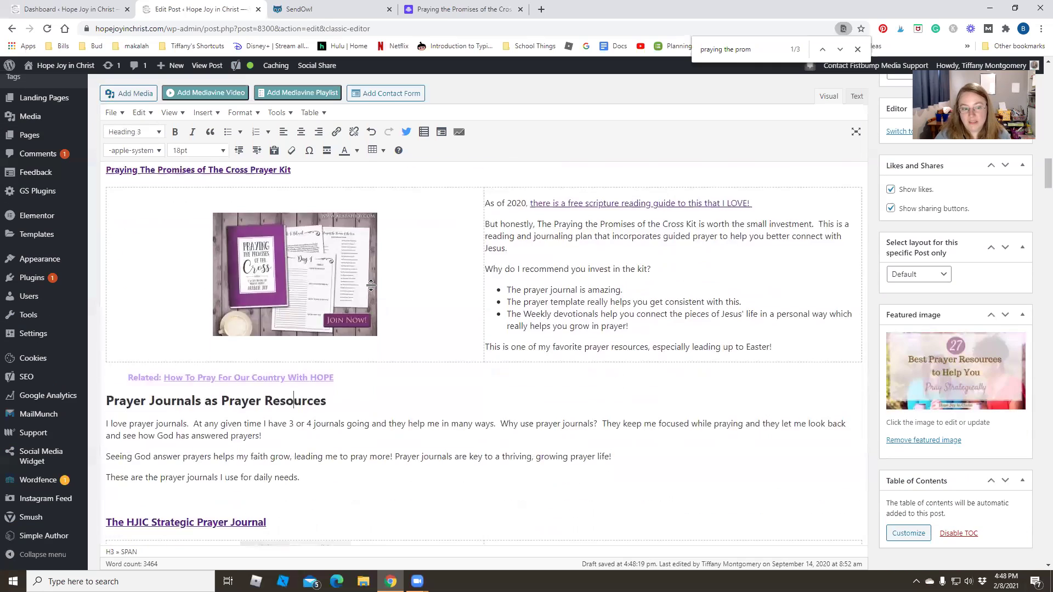
left_click(247, 320)
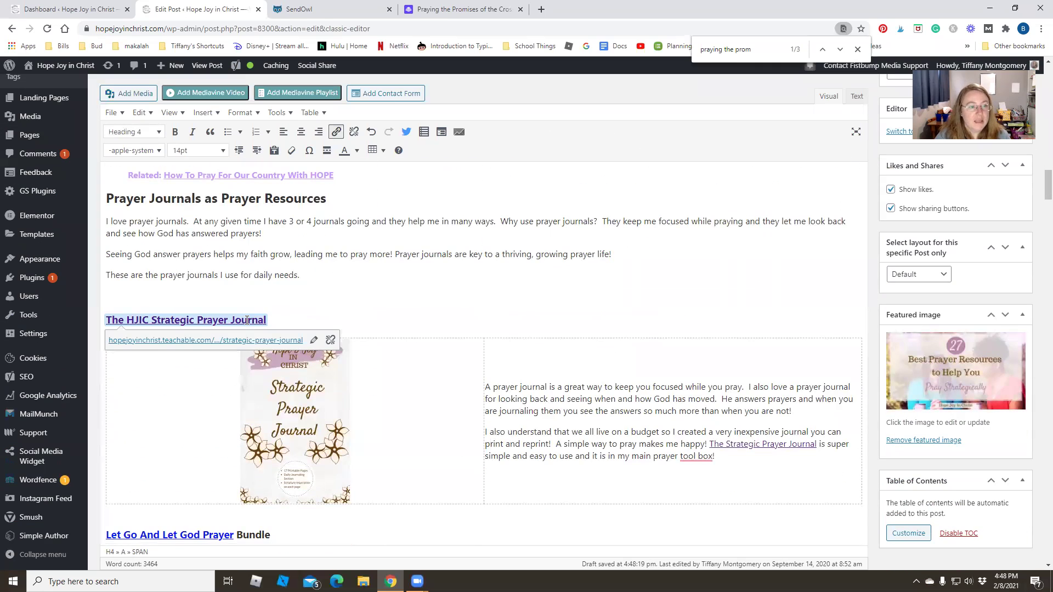
scroll(250, 319, "up", 6)
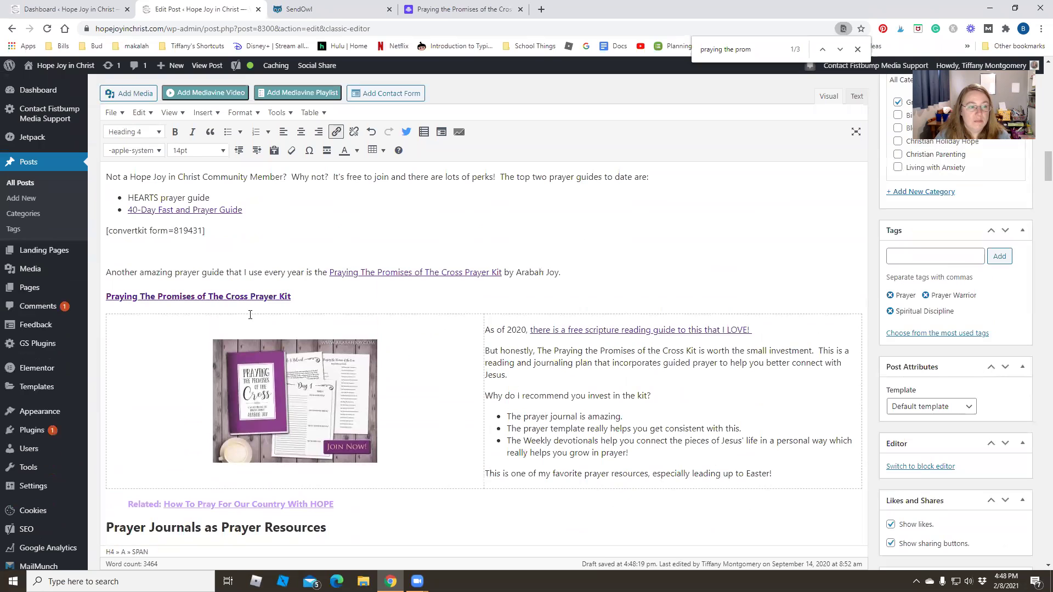
left_click_drag(290, 296, 106, 296)
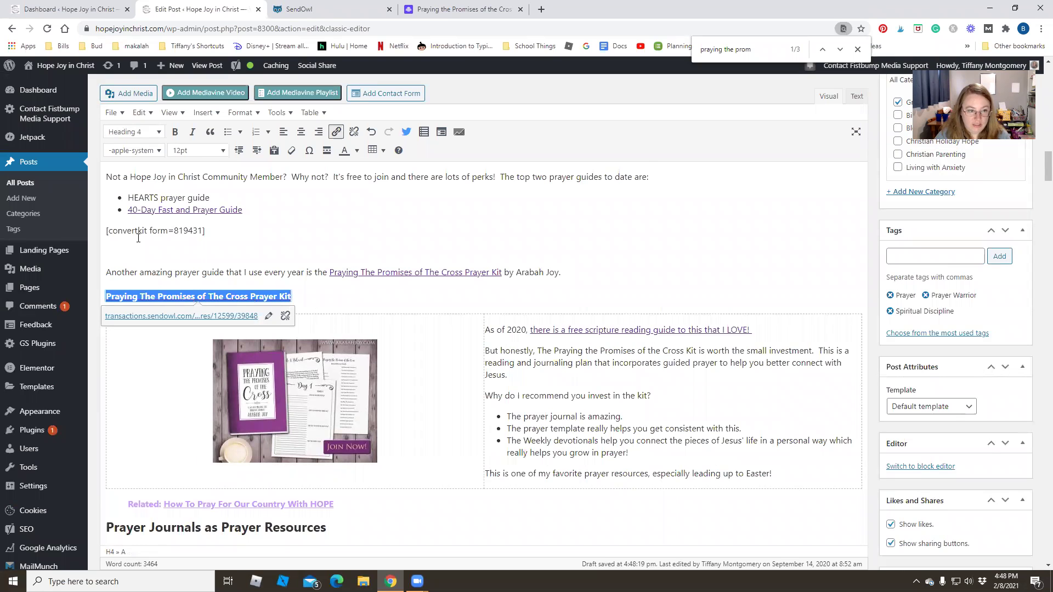
left_click(223, 151)
left_click(205, 222)
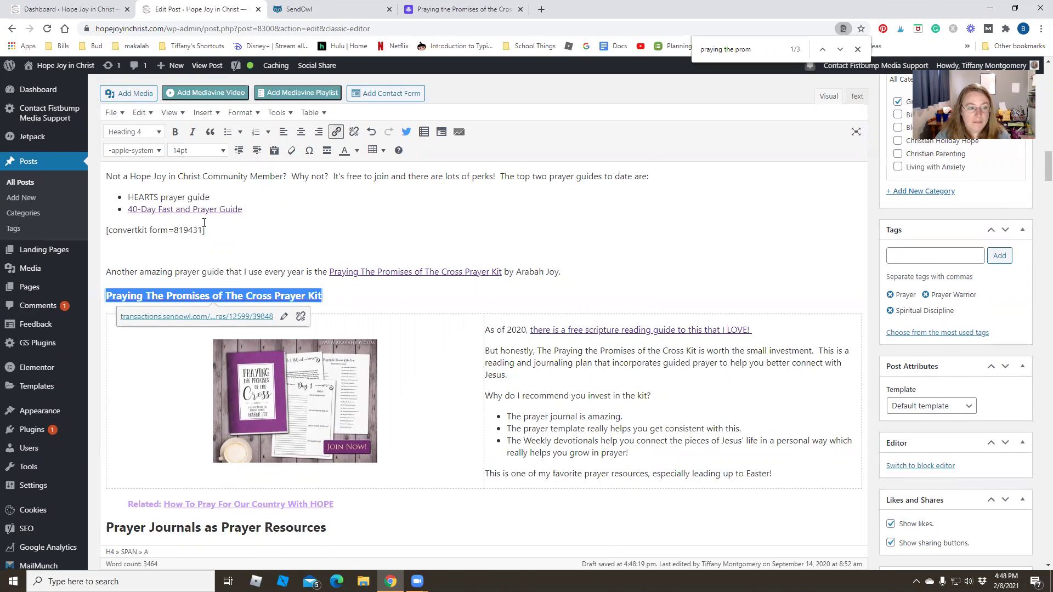
Try updating the "there is a free scripture reading guide to this that I LOVE!" link through its link options, and undo the change.
left_click(745, 327)
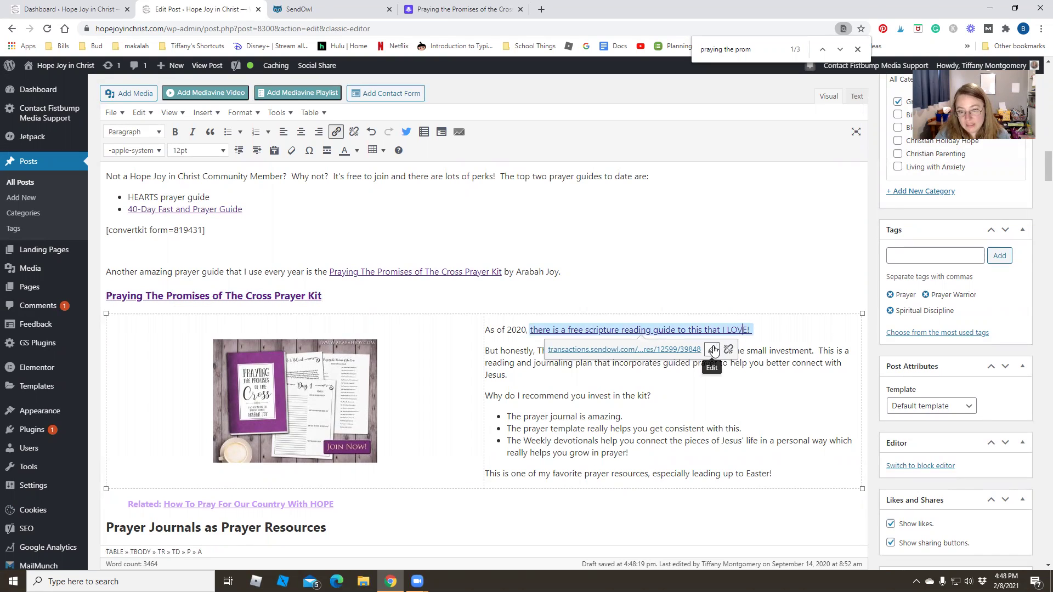
left_click(523, 331)
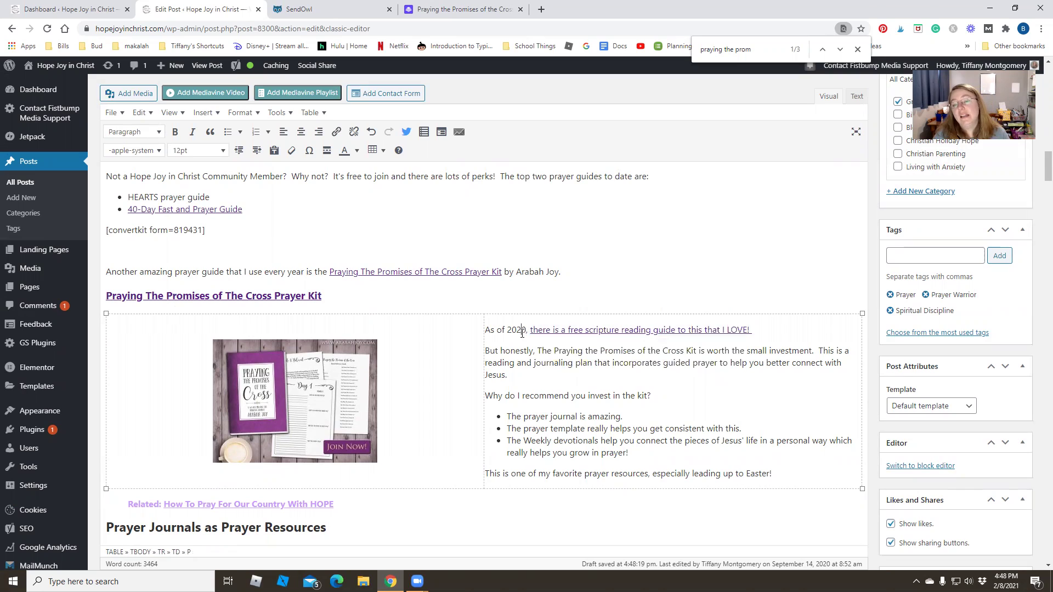
left_click(748, 332)
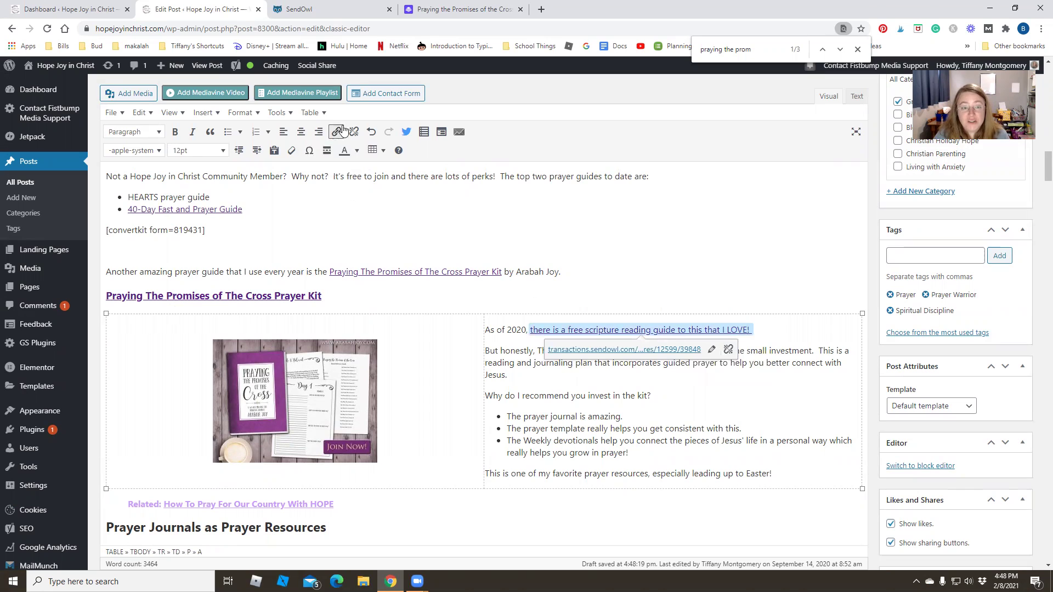
left_click(712, 351)
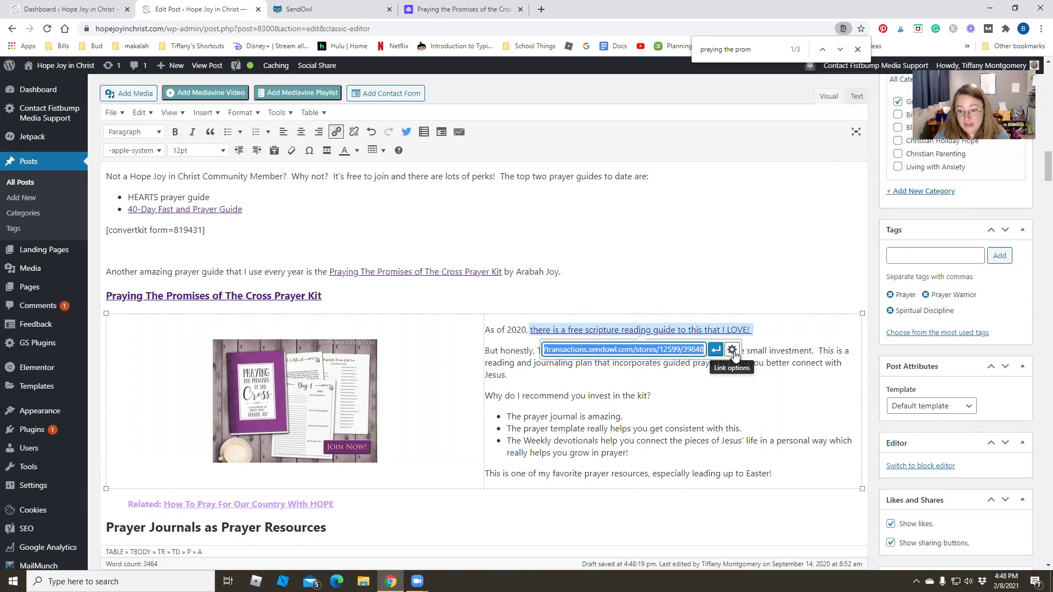
left_click(732, 350)
triple_click(516, 227)
left_click(515, 226)
left_click(635, 439)
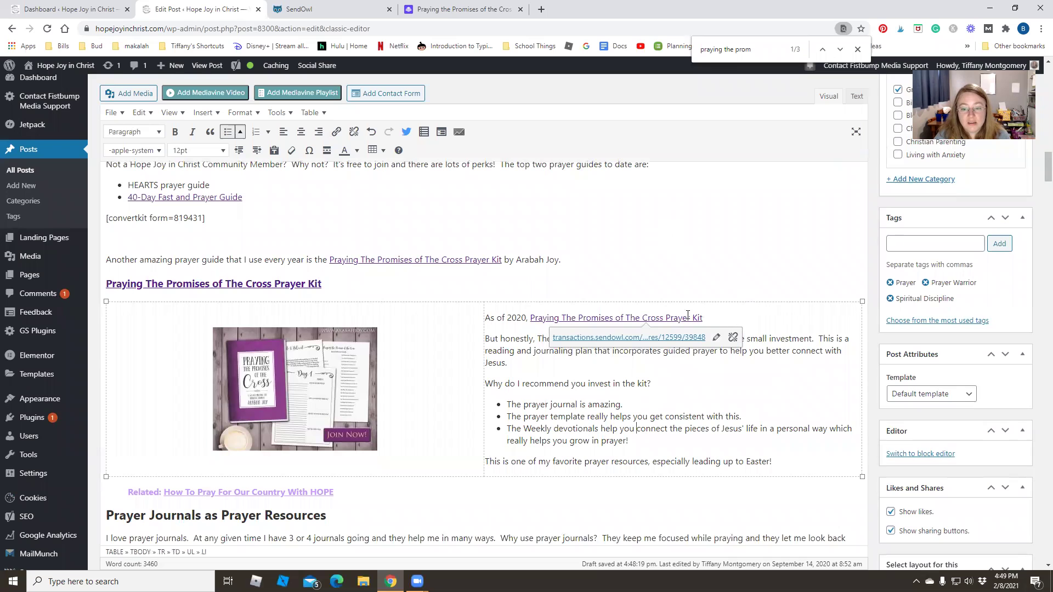
left_click(372, 132)
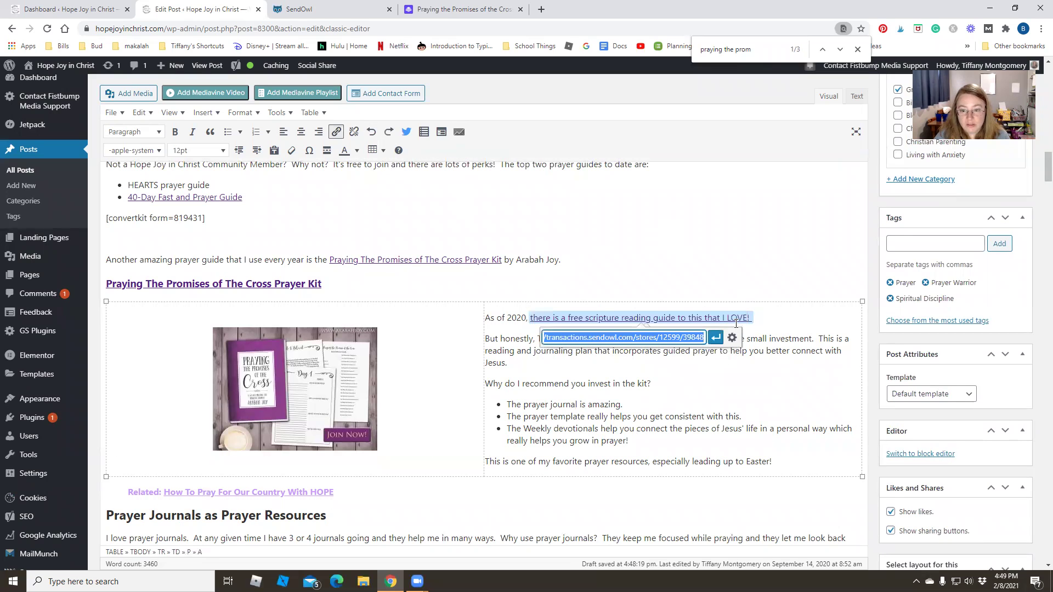
left_click(732, 337)
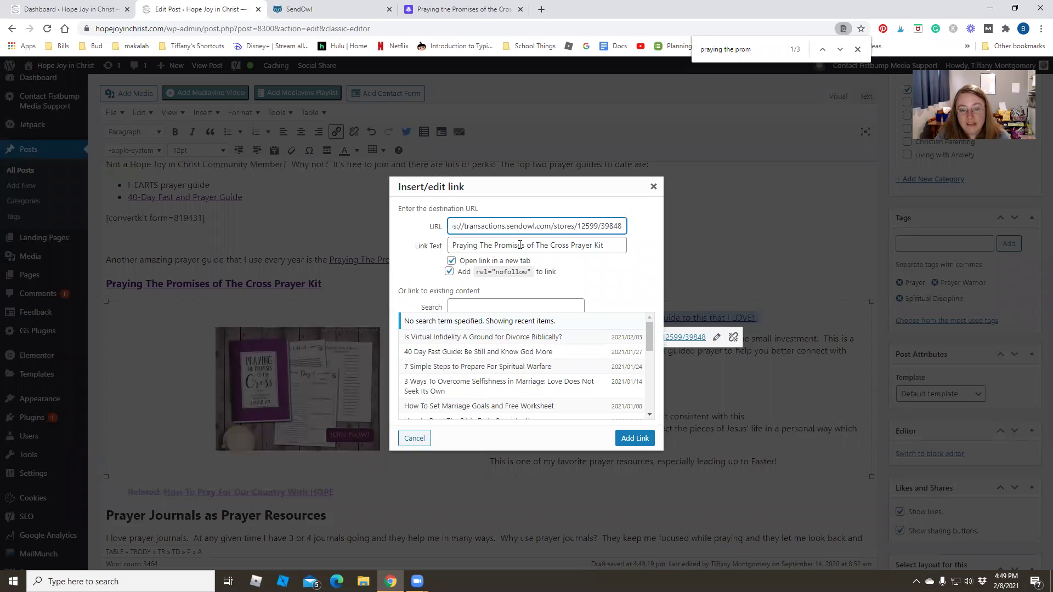
triple_click(520, 245)
key("BackSpace")
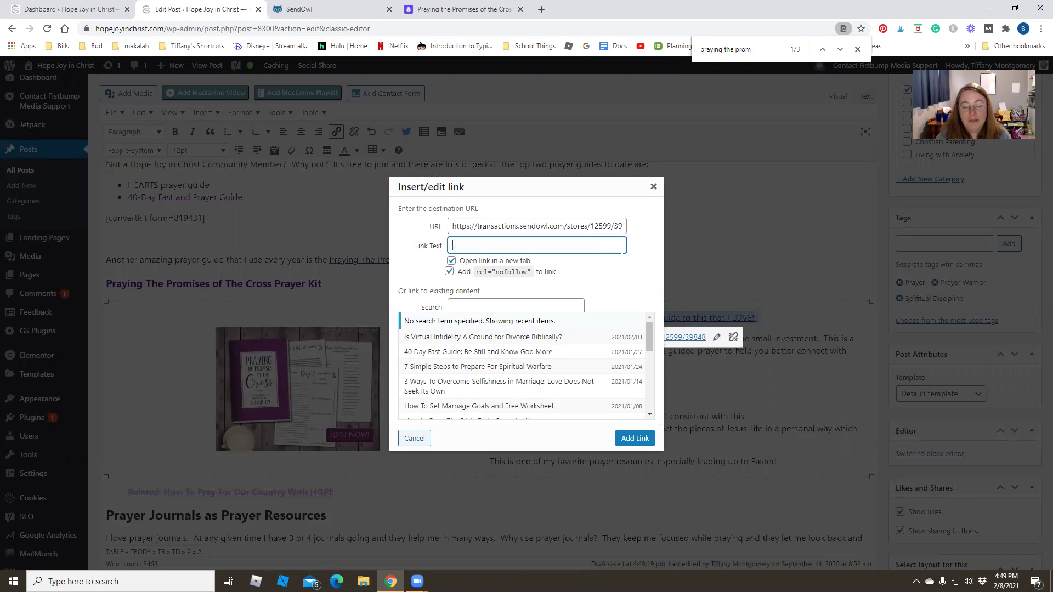
left_click(634, 438)
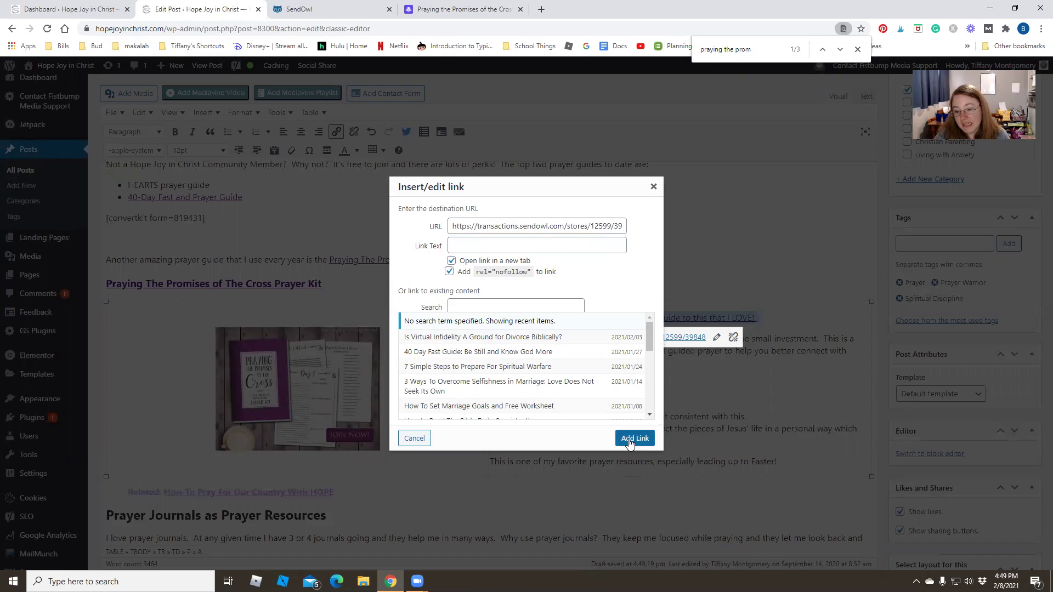
left_click_drag(527, 360, 485, 371)
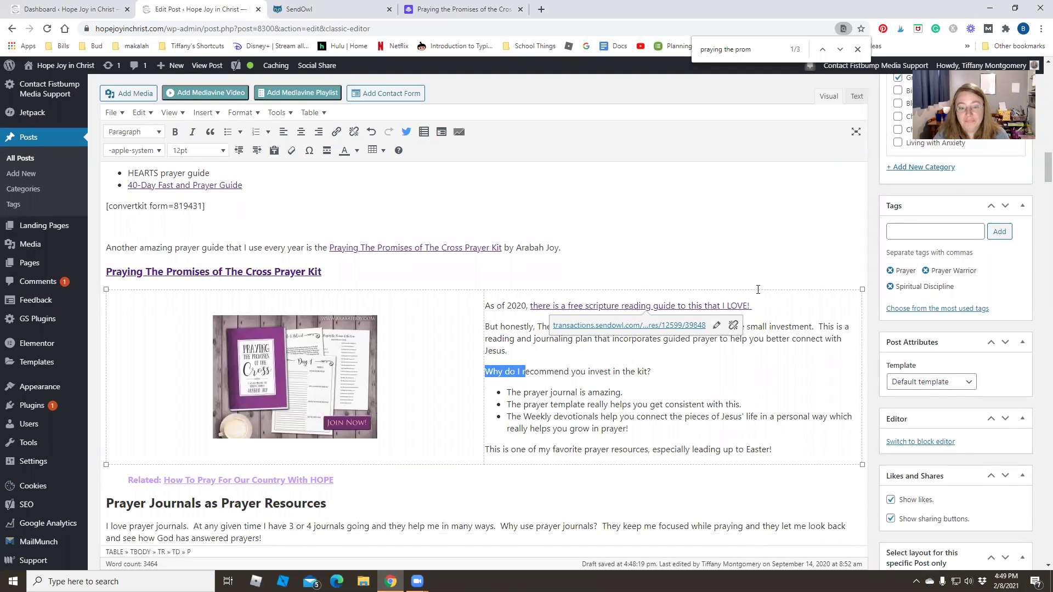
left_click(520, 324)
left_click(291, 342)
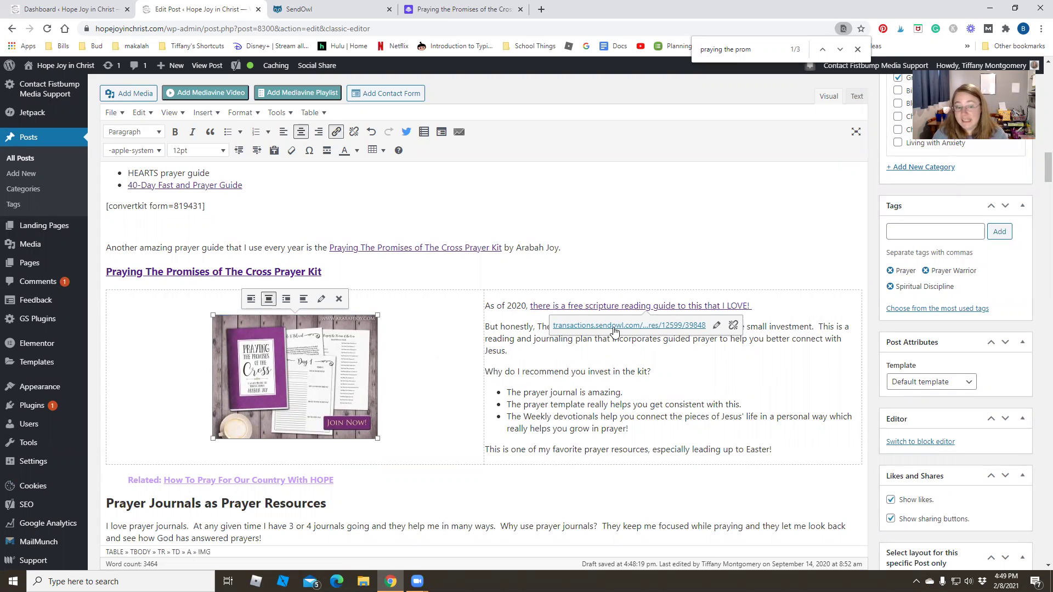
left_click(336, 132)
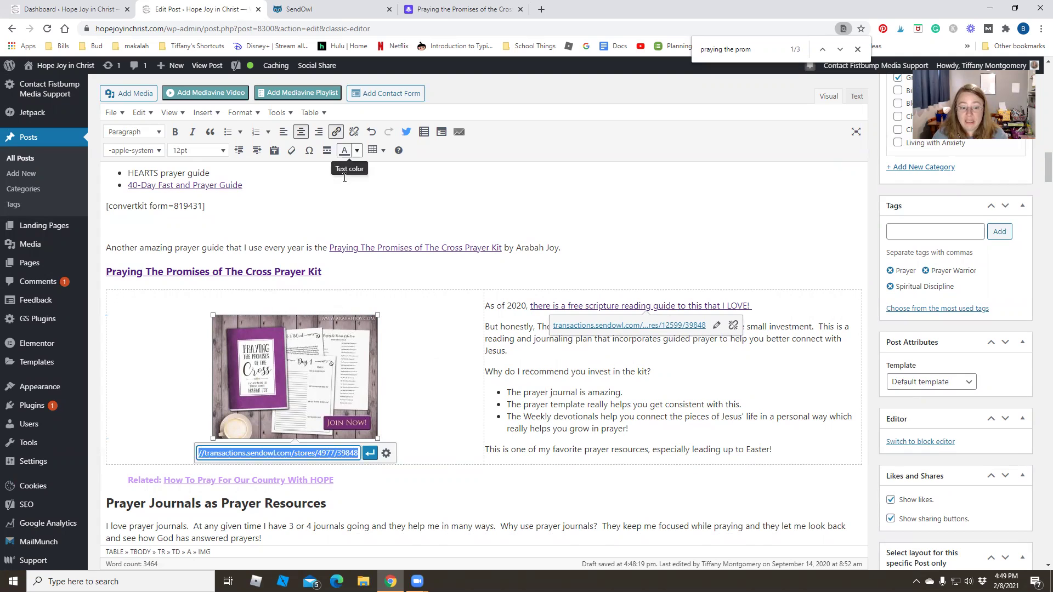
left_click(386, 454)
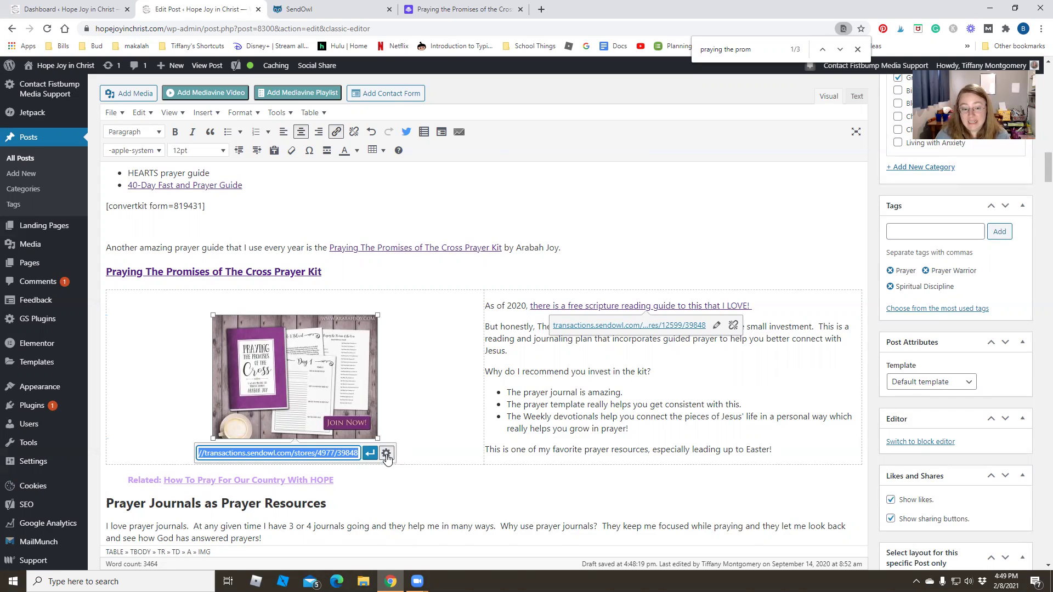
double_click(484, 227)
key("ctrl+a")
type("https://transactions.sendowl.com/stores/12599/39848")
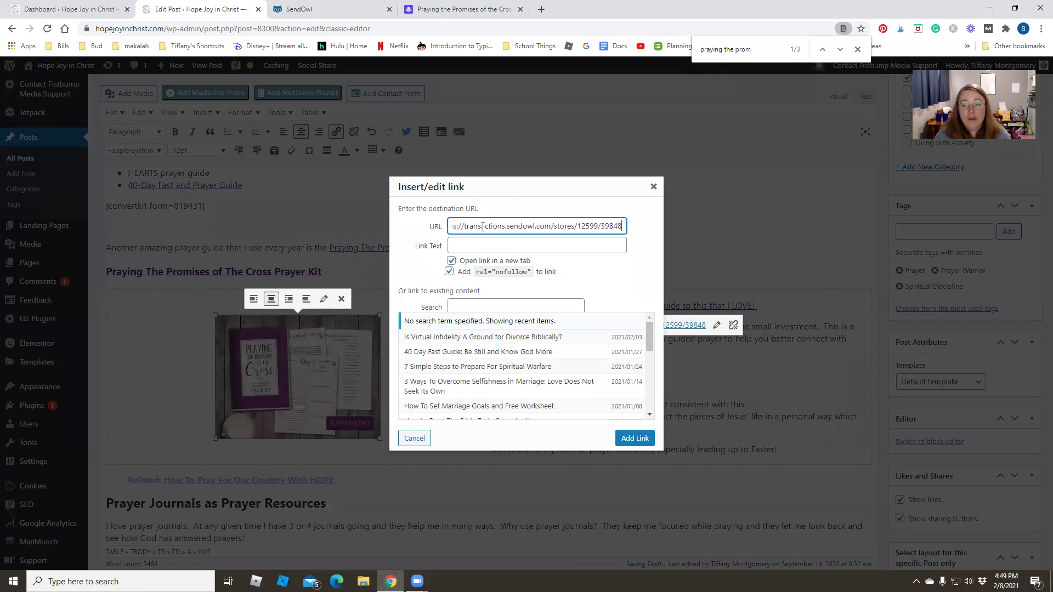
left_click(466, 246)
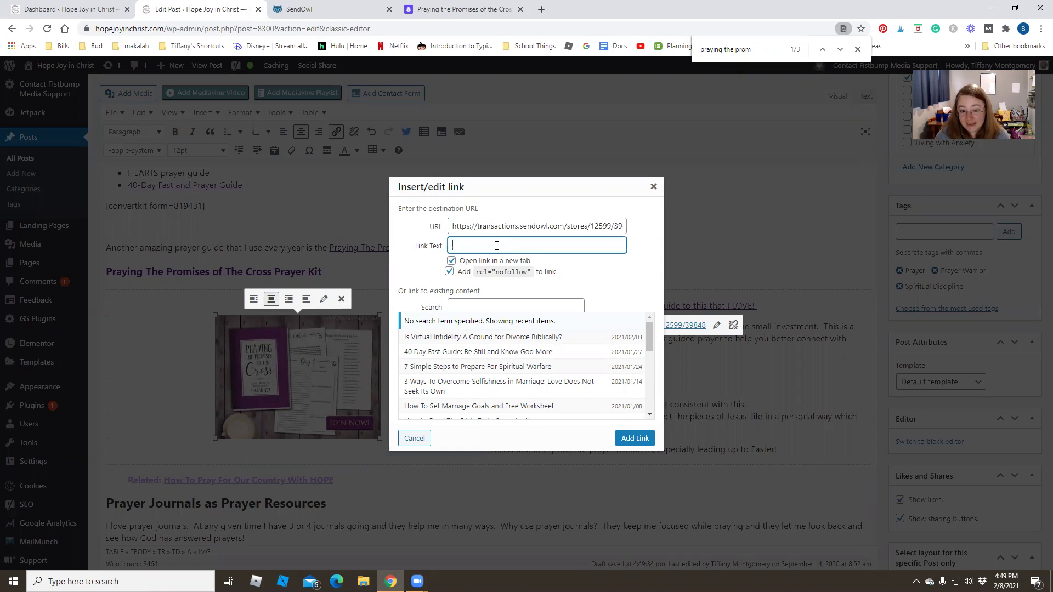
left_click(634, 438)
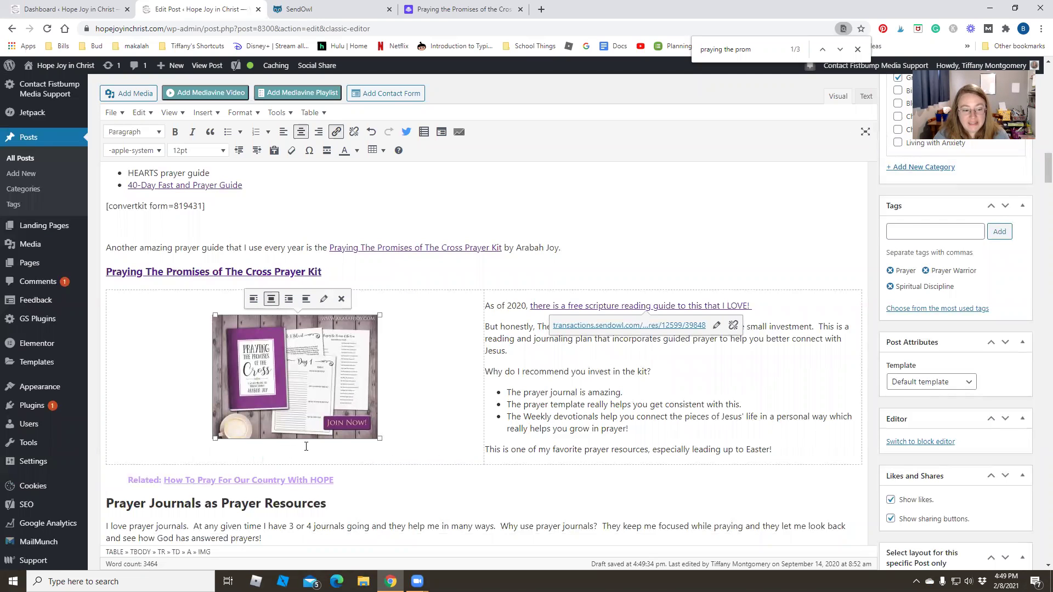
left_click(585, 404)
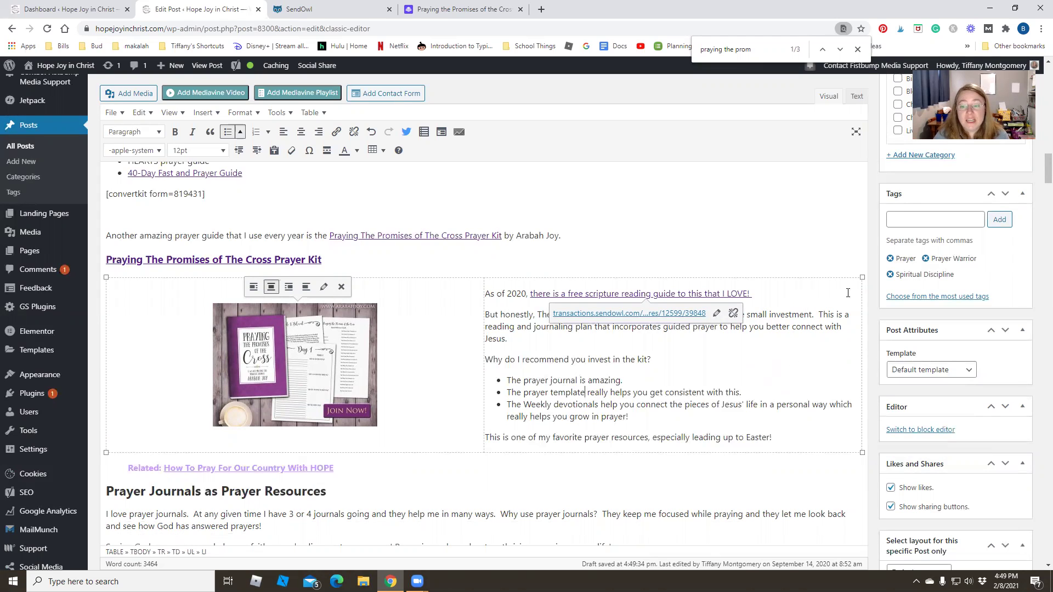
Add an indented line reading "This post contains affiliate links." above the "How Can I Grow My Prayer Life?" heading.
scroll(553, 241, "up", 15)
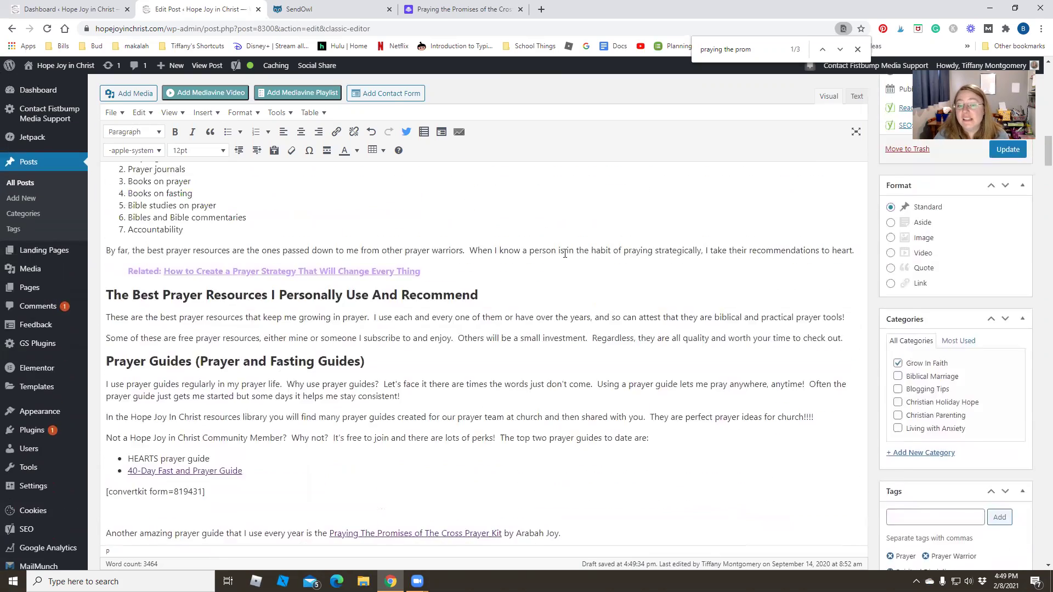
scroll(565, 253, "up", 5)
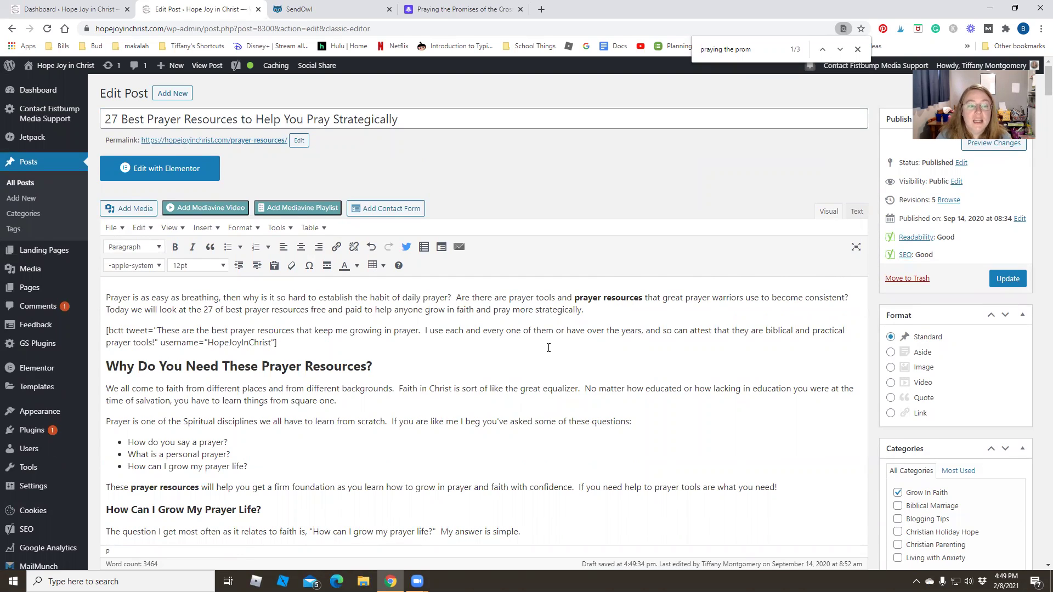
scroll(548, 347, "down", 2)
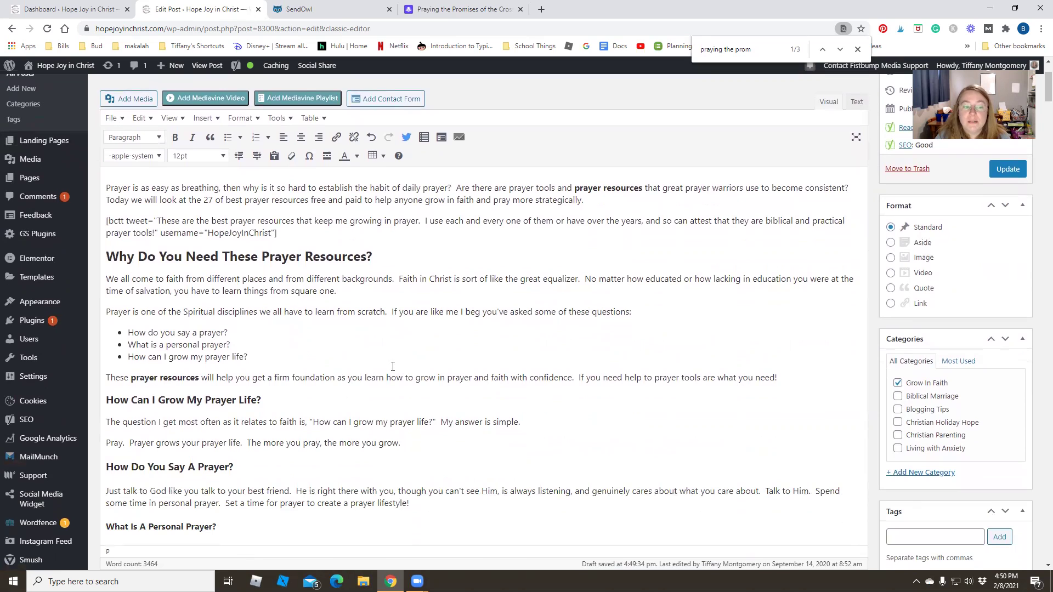
left_click(794, 379)
key("Return")
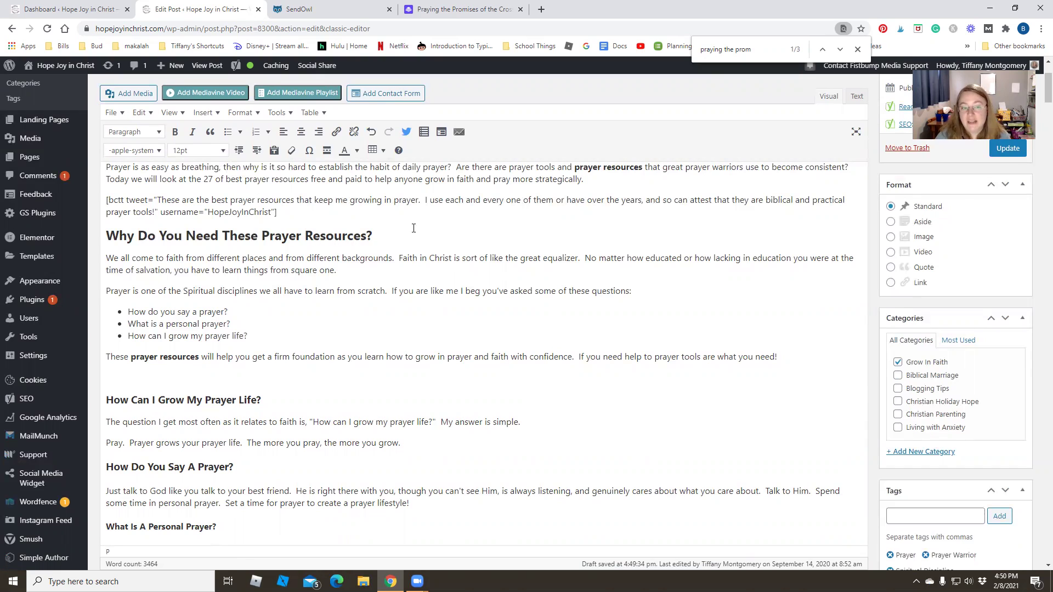
type("This post contains a")
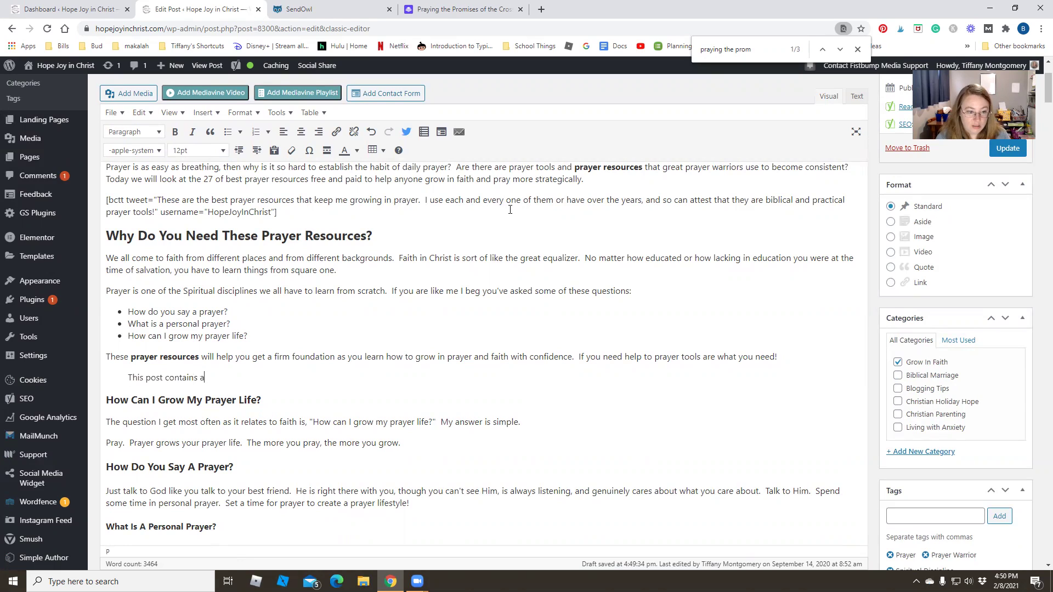
type("ffiliate links.")
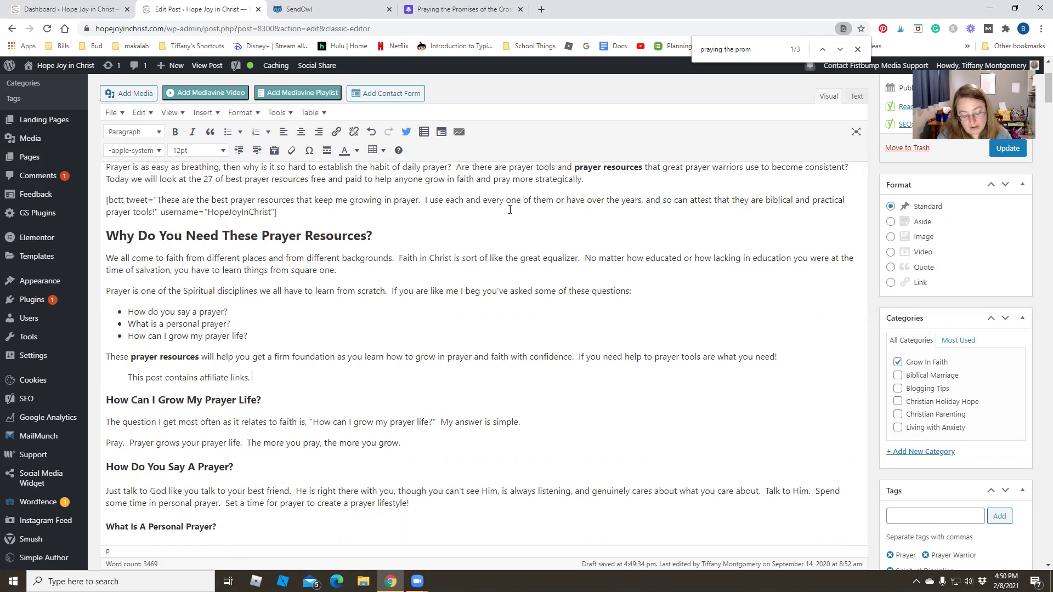
Continue the disclosure with "Clicking on them helps support this ministry at no additional cost to you. Thanks for your support.".
type("jClicking")
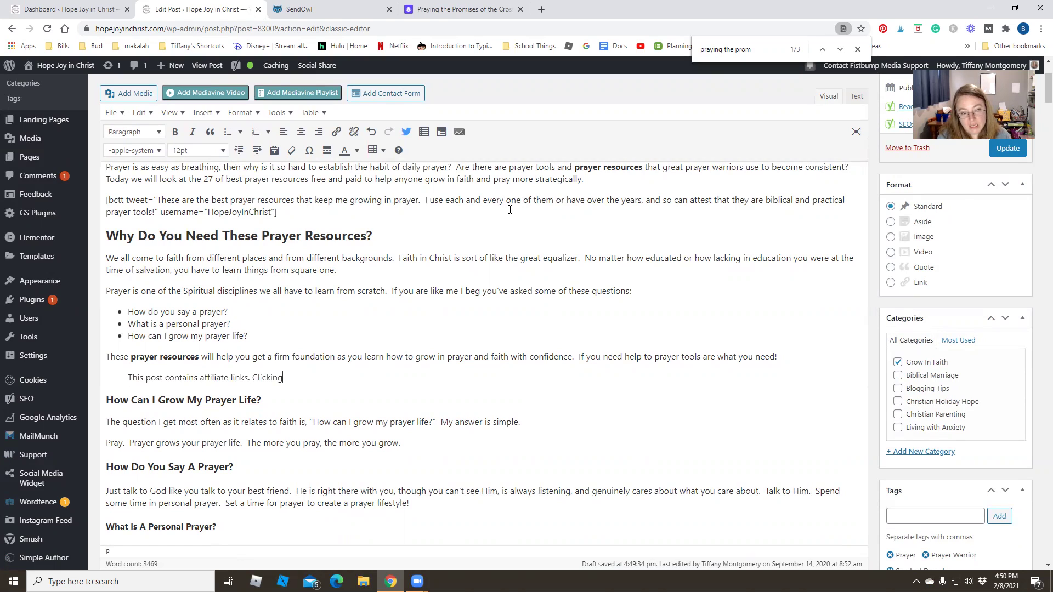
type(" on them helps su")
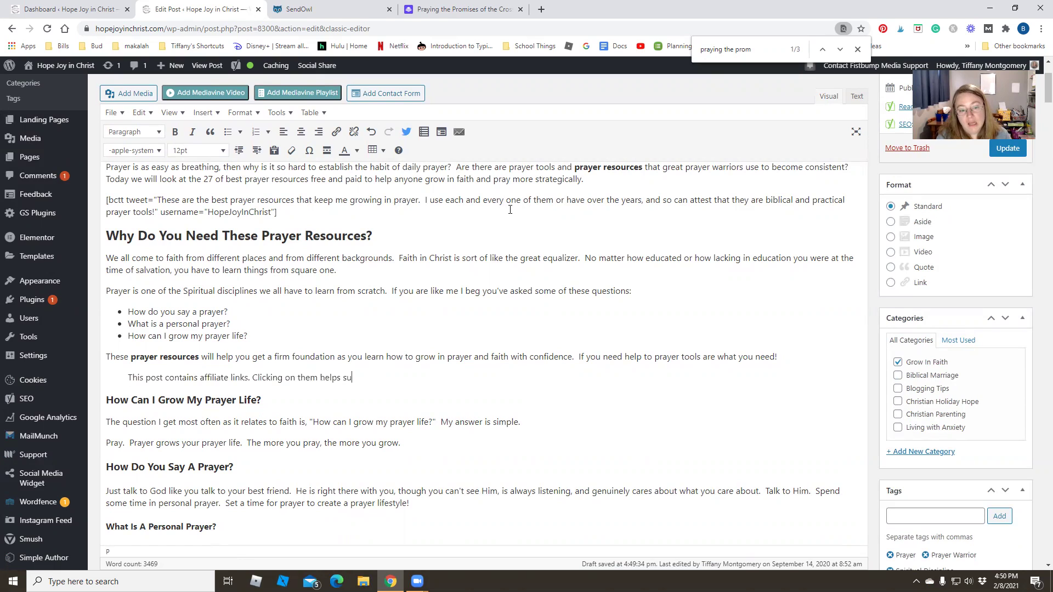
type("pport this min")
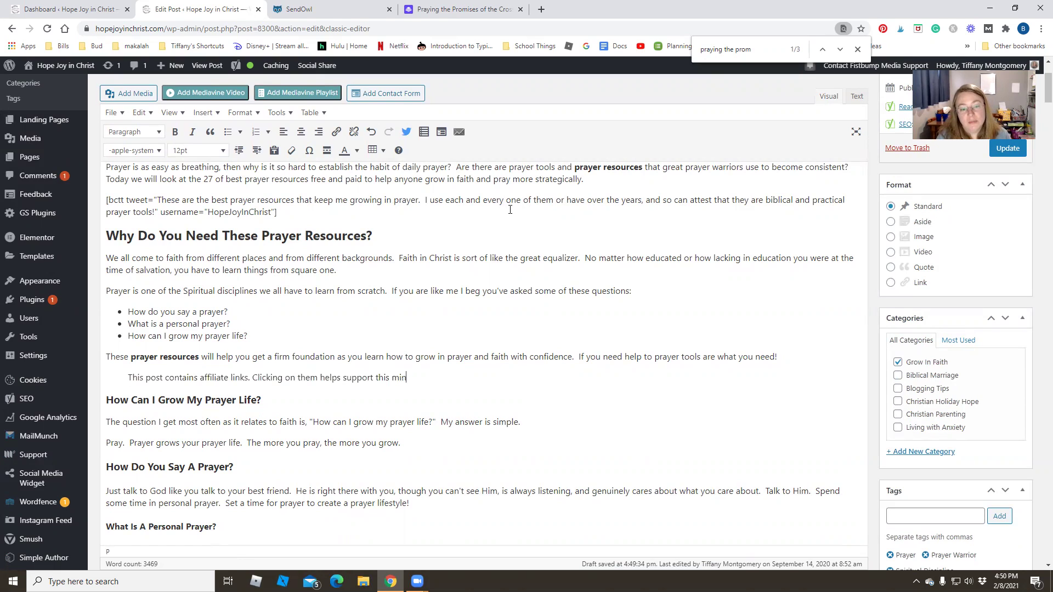
type("istry at no addic")
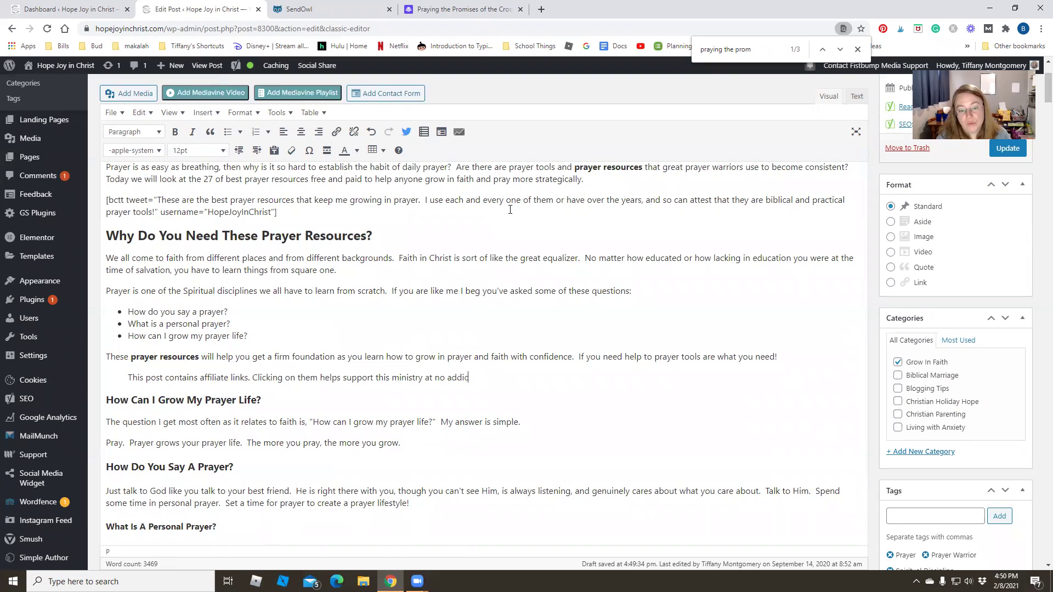
key("BackSpace")
type("tional cost to")
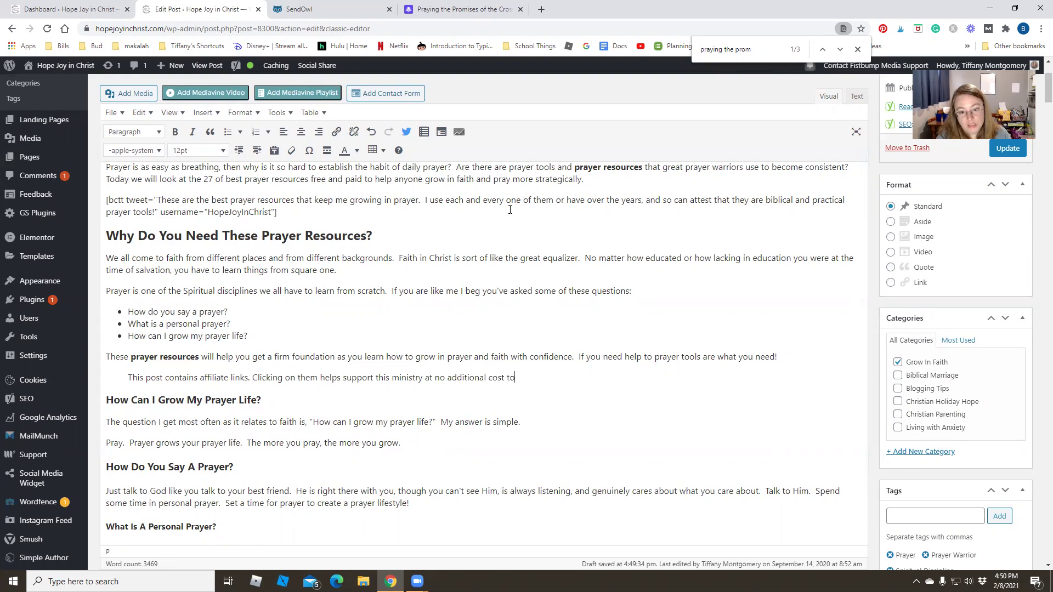
type(" you.  Thanks fo")
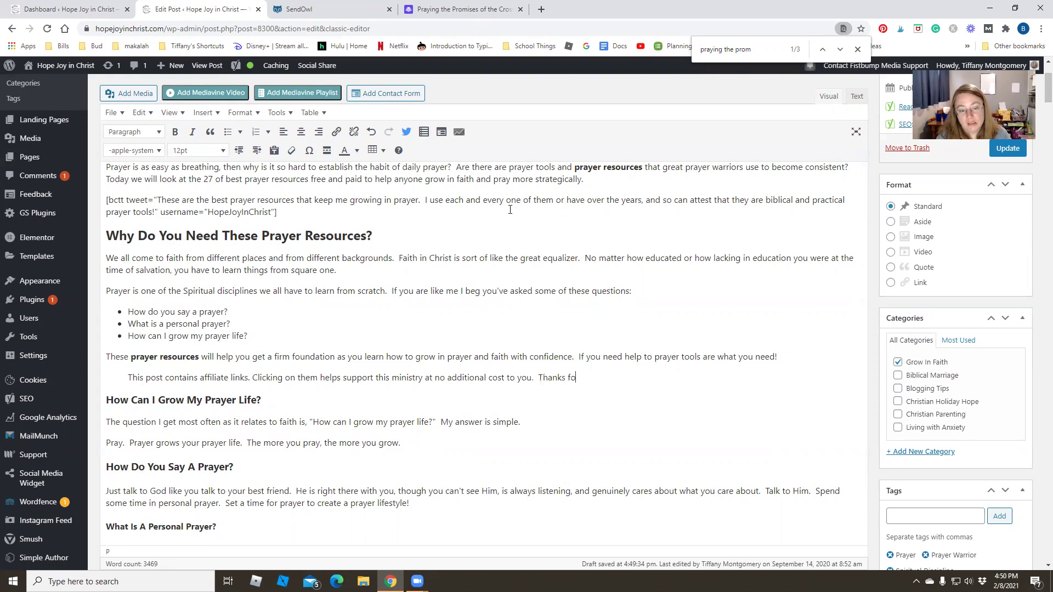
type("r")
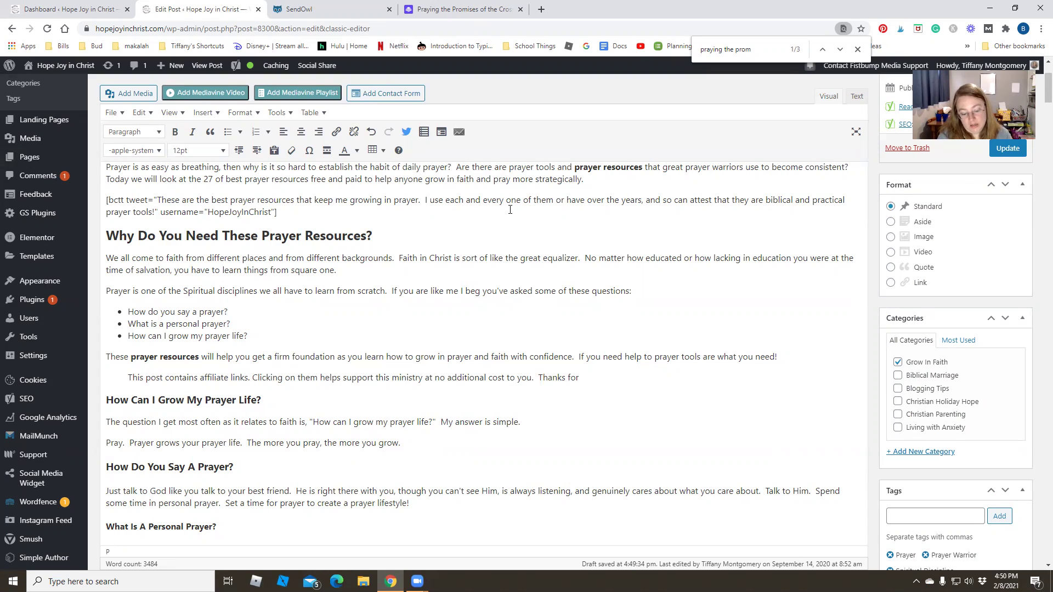
type(" your support.")
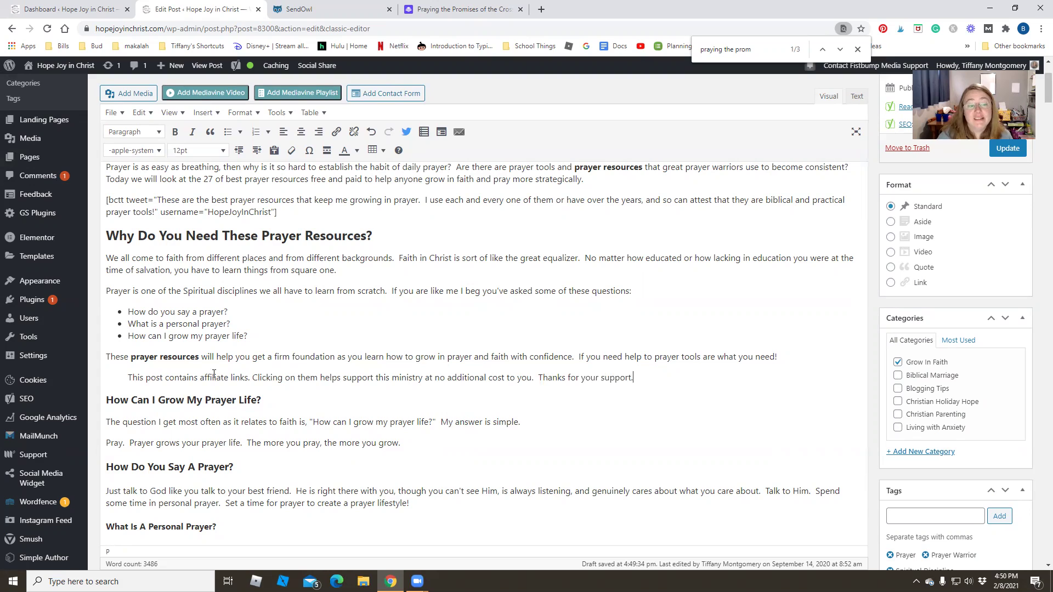
Italicize the affiliate disclosure line and set its font size to 10pt.
triple_click(123, 378)
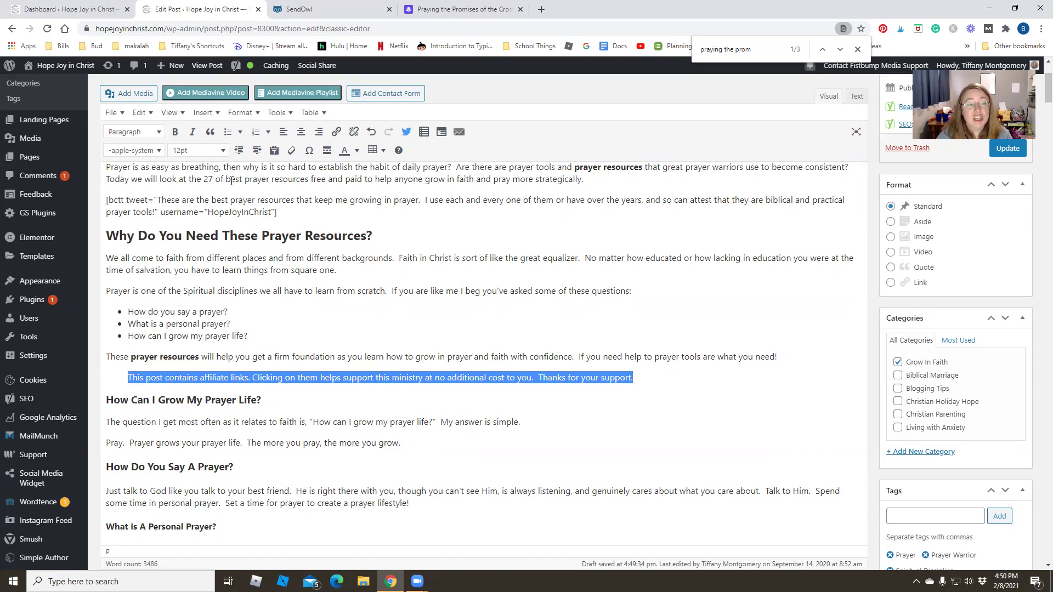
left_click(192, 132)
left_click(629, 374)
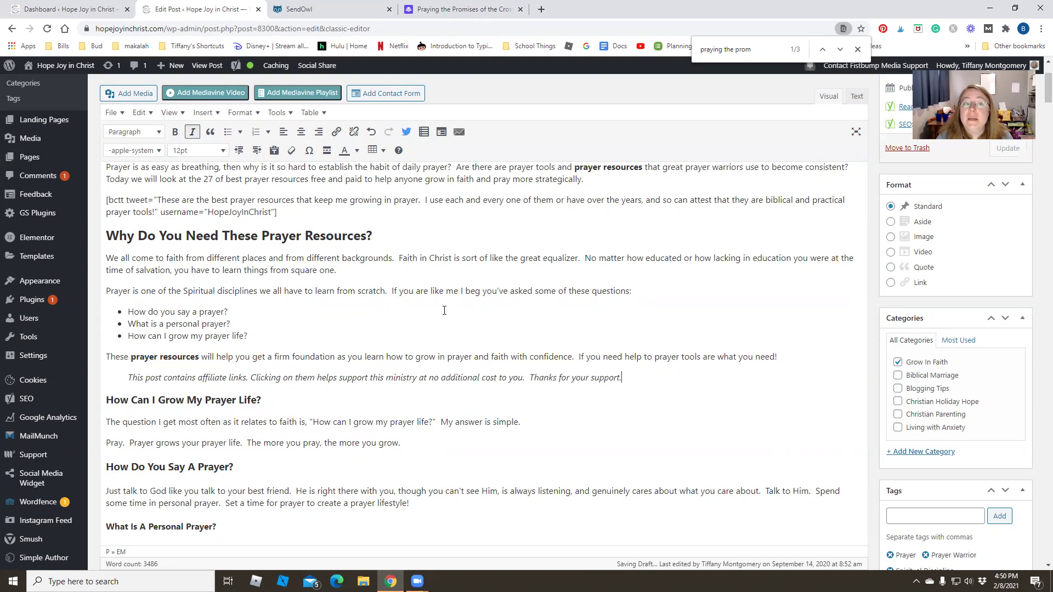
key("shift+Home")
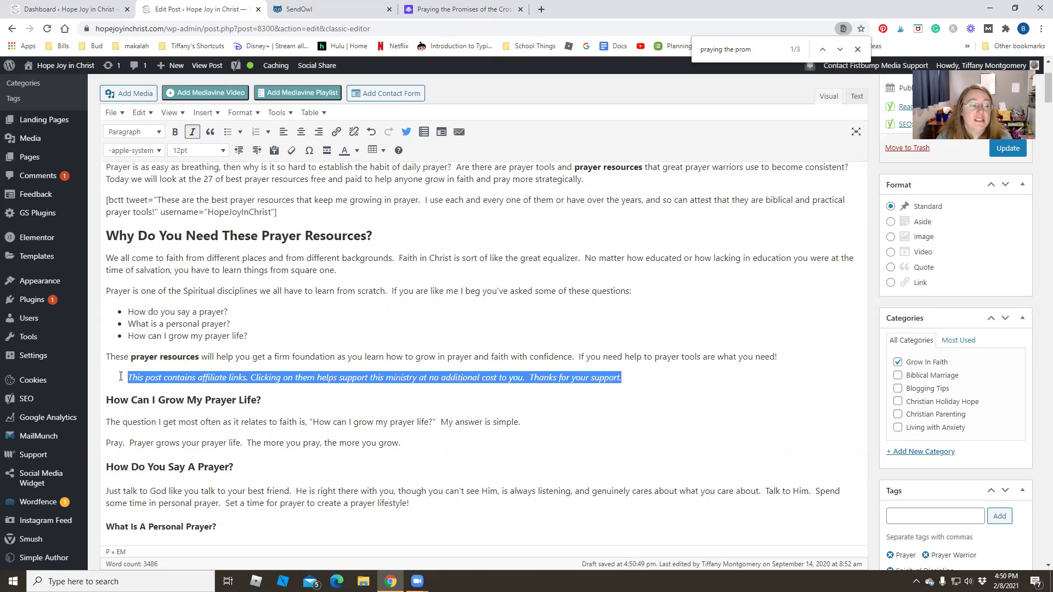
left_click(214, 156)
left_click(215, 193)
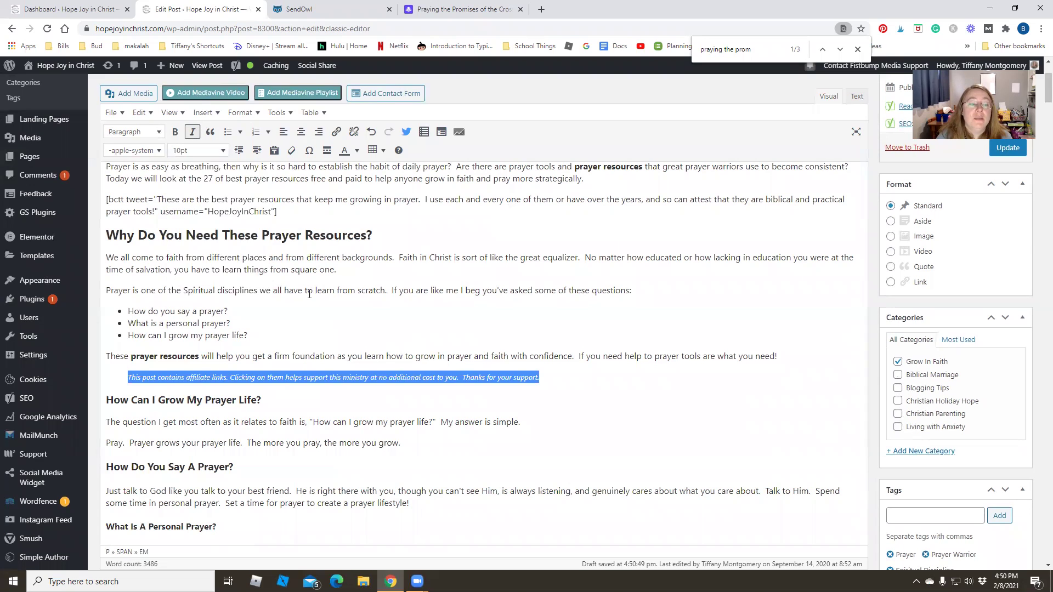
left_click(480, 363)
Update the published post to save the link changes and the affiliate disclosure.
scroll(614, 377, "up", 3)
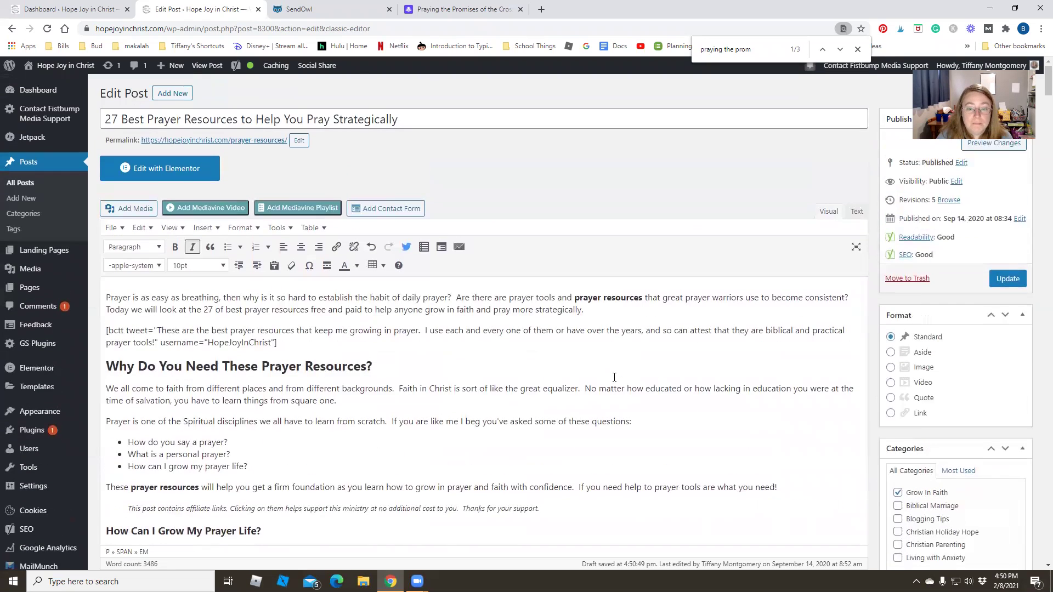
left_click(1007, 279)
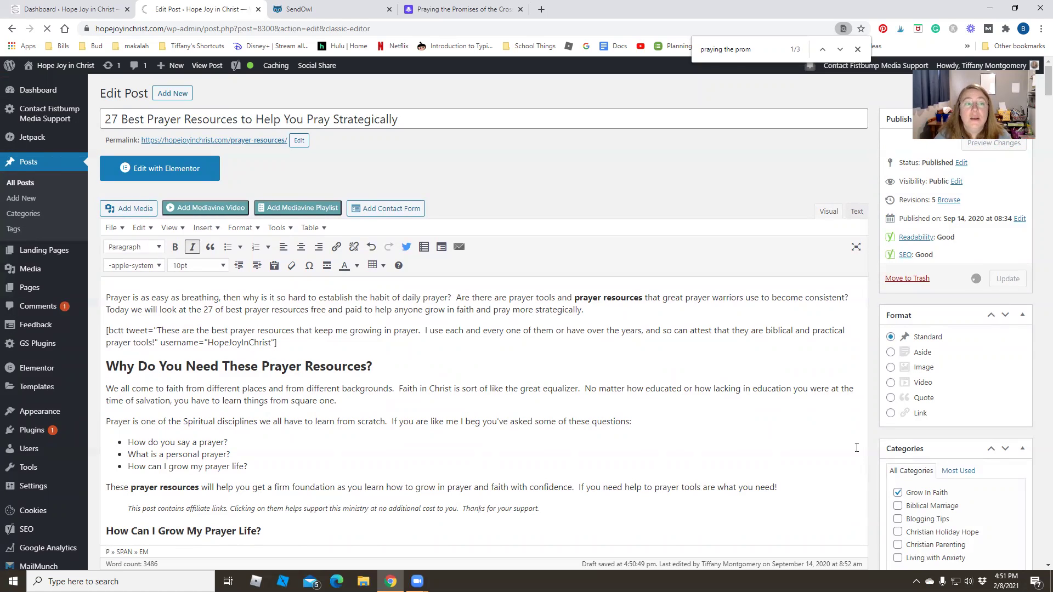
Switch to SendOwl and review the affiliate program's list of freebie, sales page and direct product links.
left_click(280, 6)
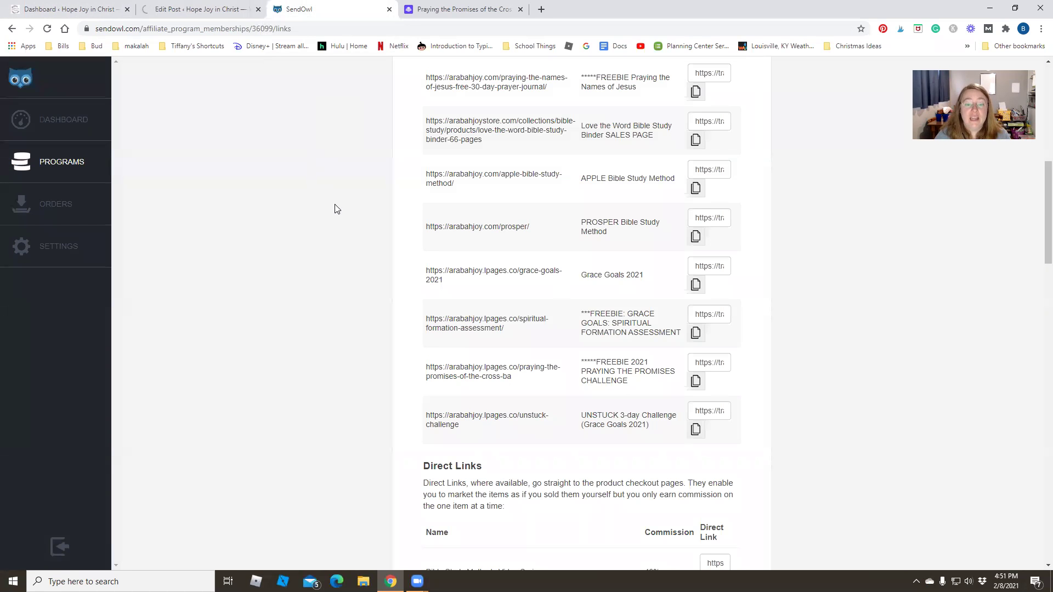
scroll(341, 267, "up", 3)
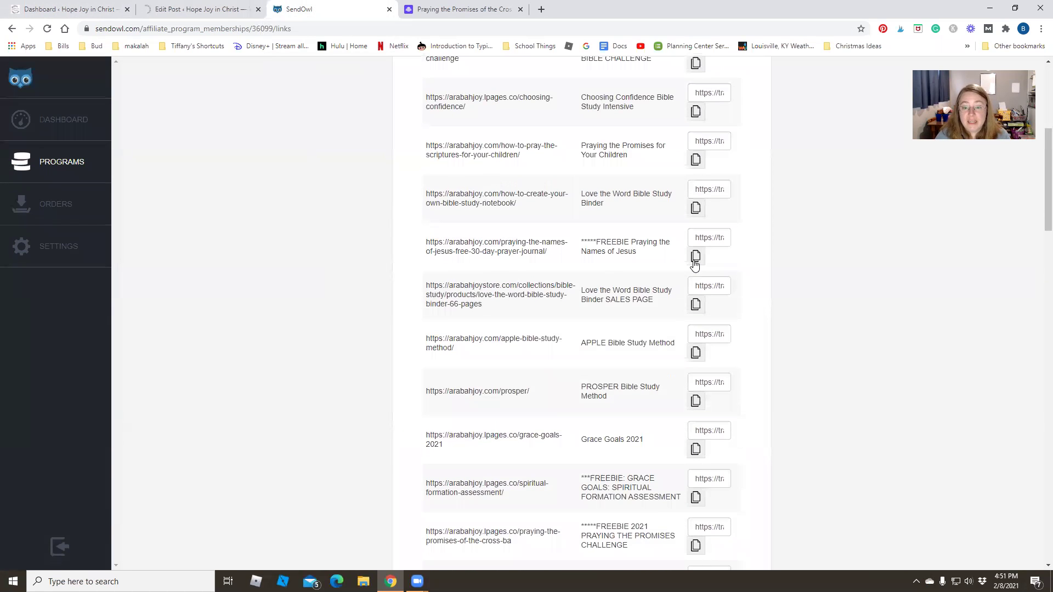
scroll(781, 376, "down", 5)
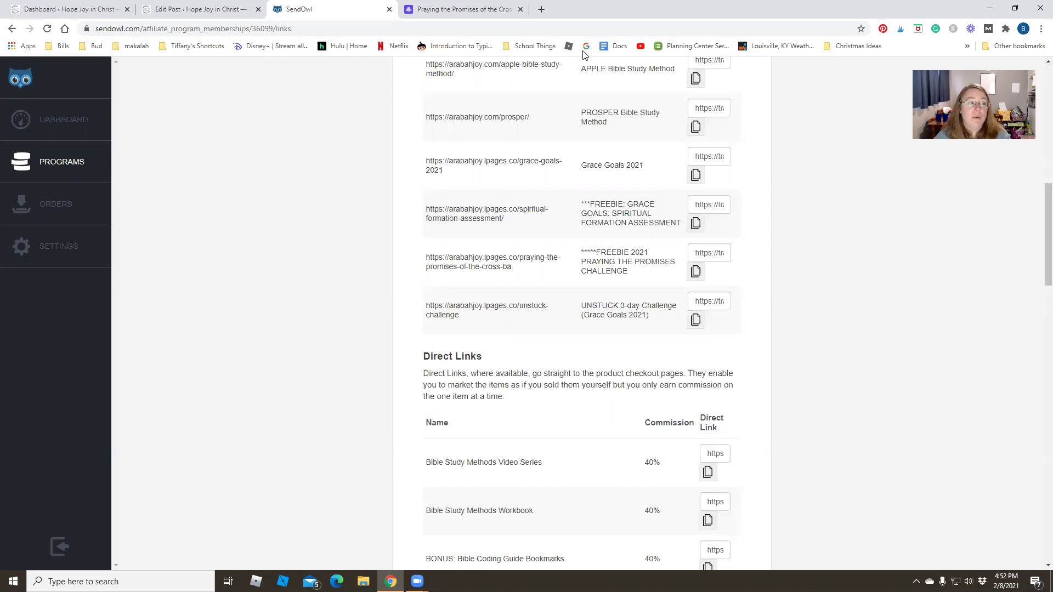
Return to the WordPress post editor and find "praying the prom" in the updated post.
left_click(65, 9)
left_click(203, 9)
key("Return")
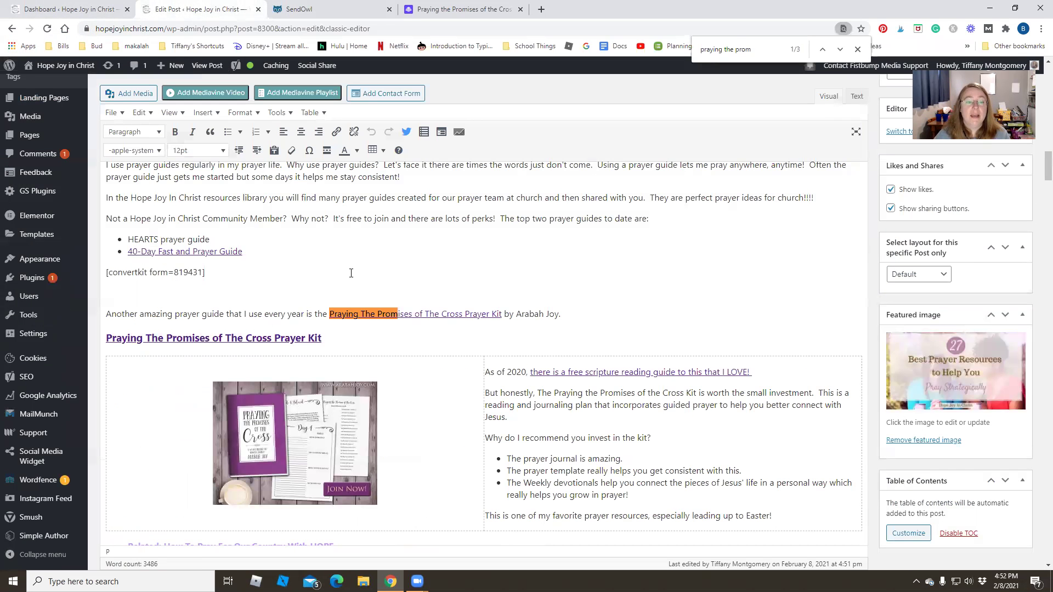
Switch to Google Drive's bookmarked affiliate packet folder and open the "Praying the Promises of the Cross 2021 Swipe Copy" document.
left_click(538, 316)
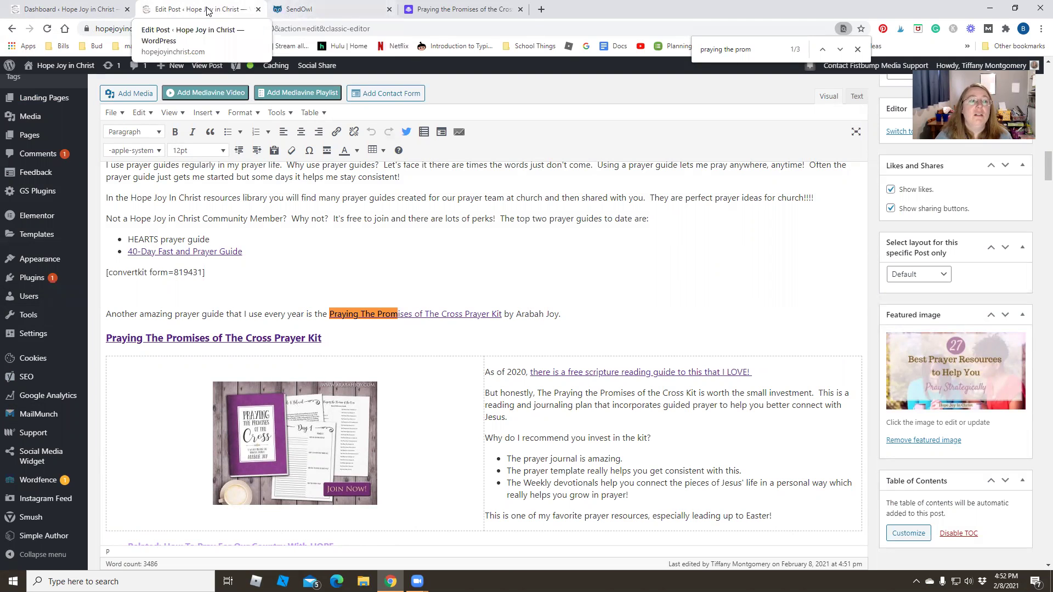
left_click(438, 9)
left_click(197, 47)
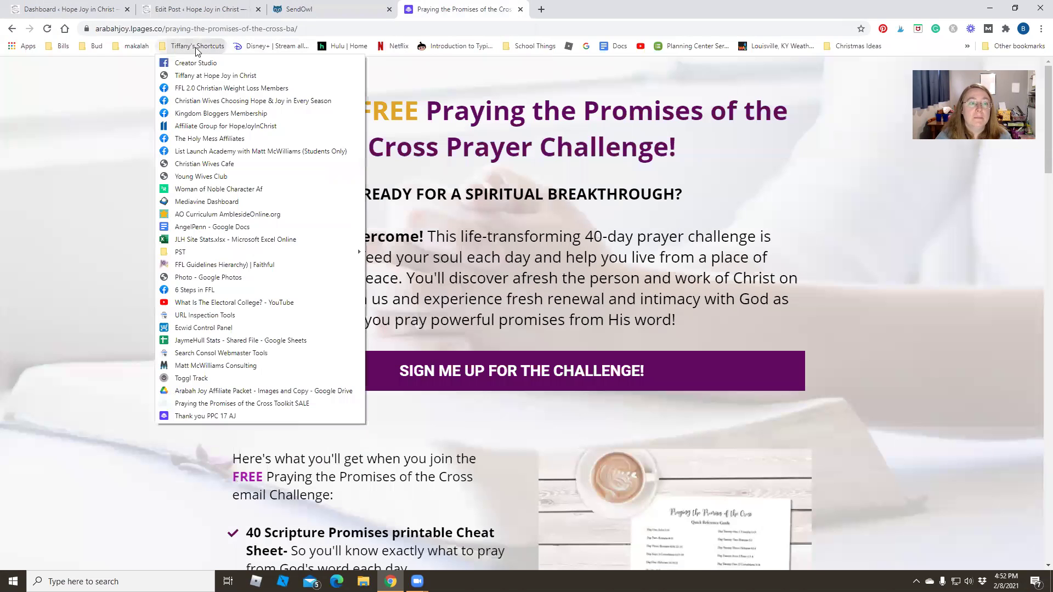
left_click(237, 393)
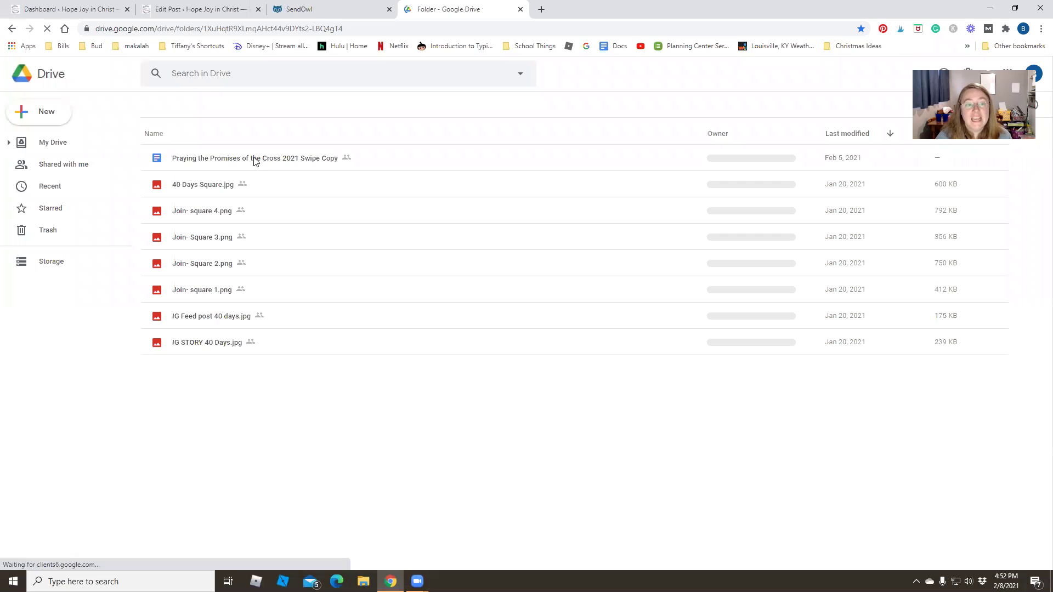
double_click(200, 160)
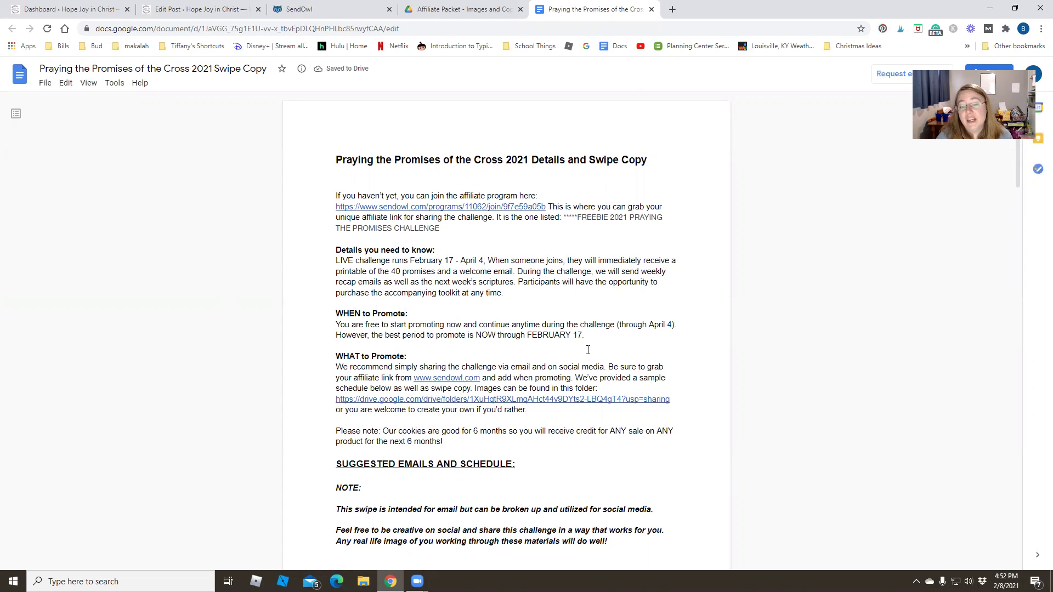
Review the swipe copy's promotion details and suggested schedule, temporarily highlighting the full announcement email text.
scroll(591, 350, "down", 3)
scroll(588, 352, "up", 2)
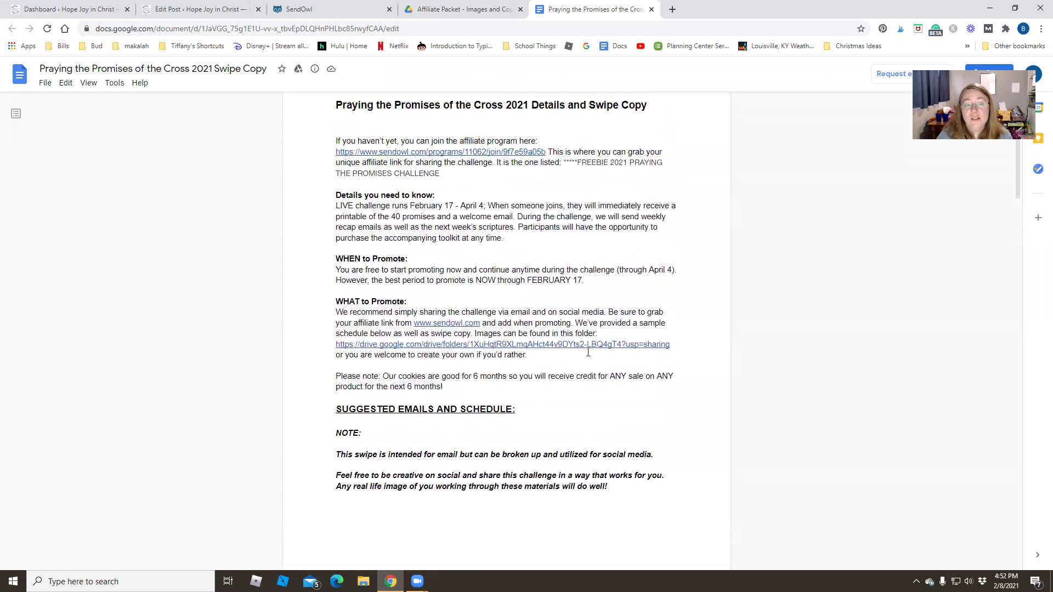
scroll(588, 352, "down", 5)
scroll(587, 353, "down", 3)
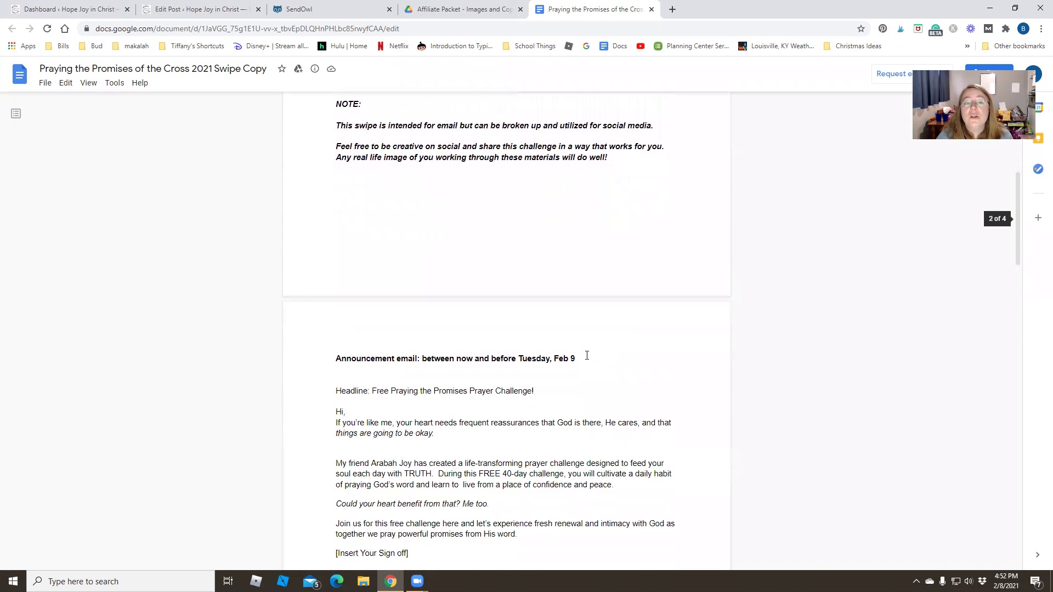
left_click_drag(334, 304, 543, 494)
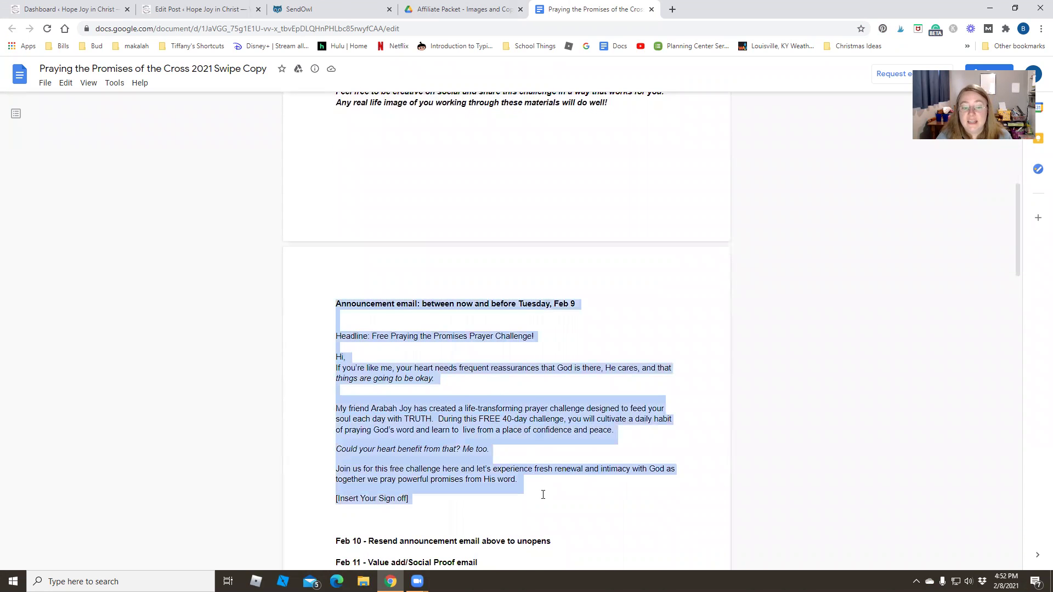
left_click(515, 425)
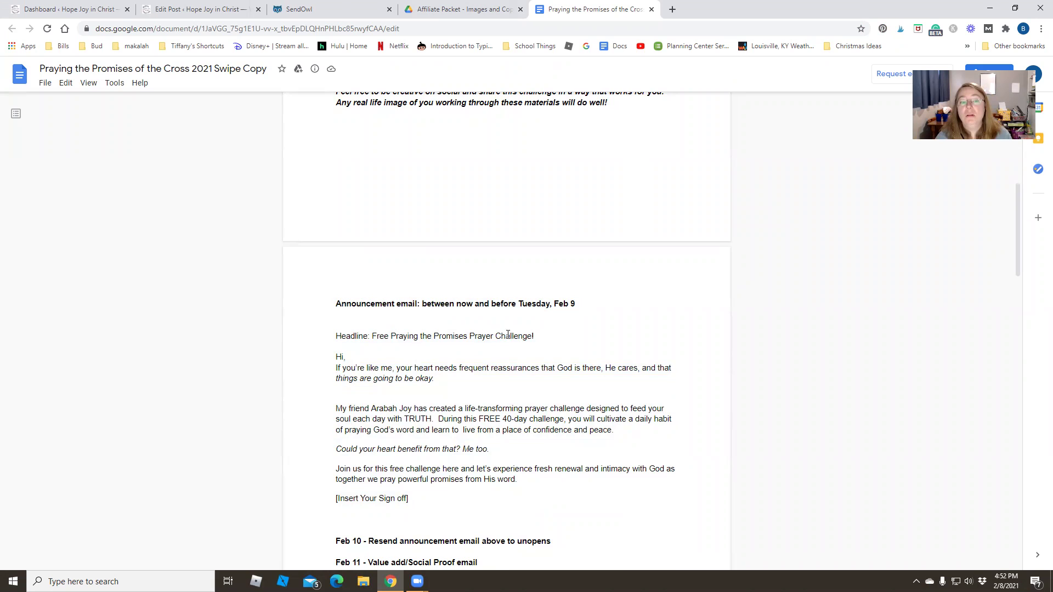
Examine the announcement email's wording, temporarily highlighting the phrase "FREE 40-day challenge" in its body.
scroll(507, 335, "down", 3)
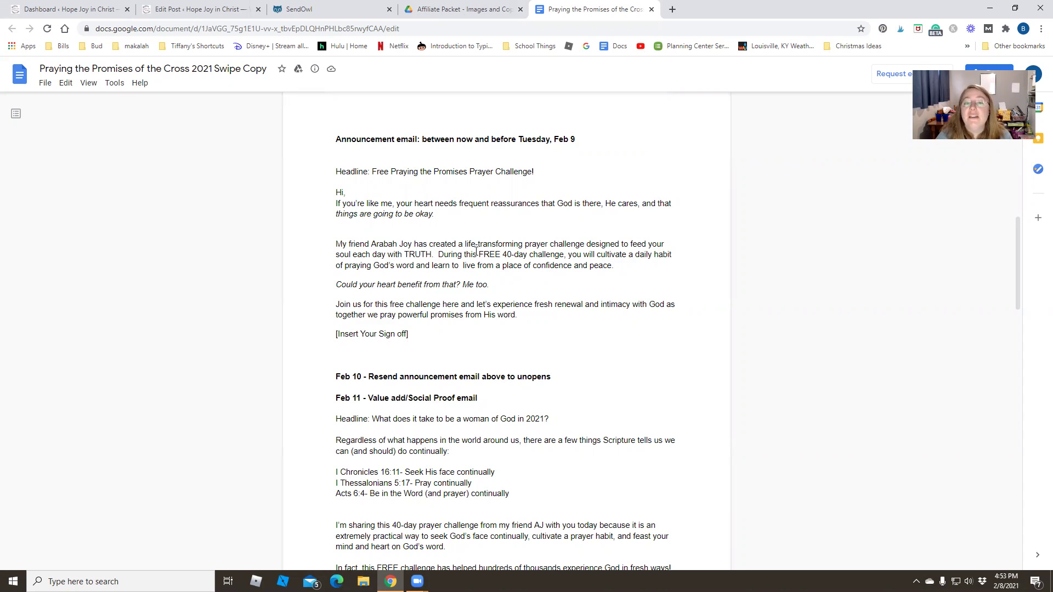
left_click_drag(479, 254, 568, 255)
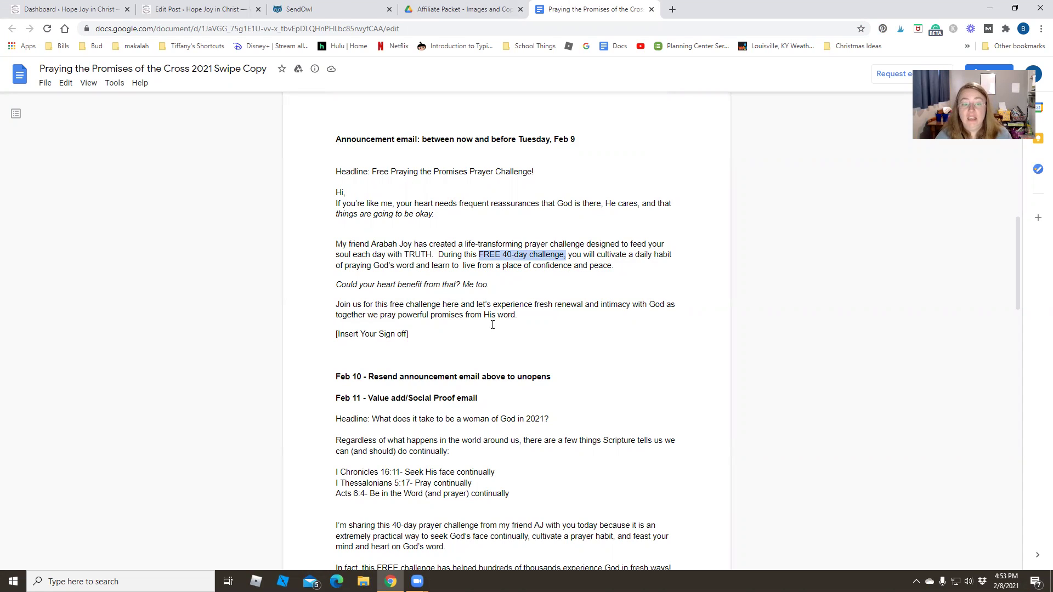
scroll(493, 329, "down", 3)
scroll(393, 254, "up", 4)
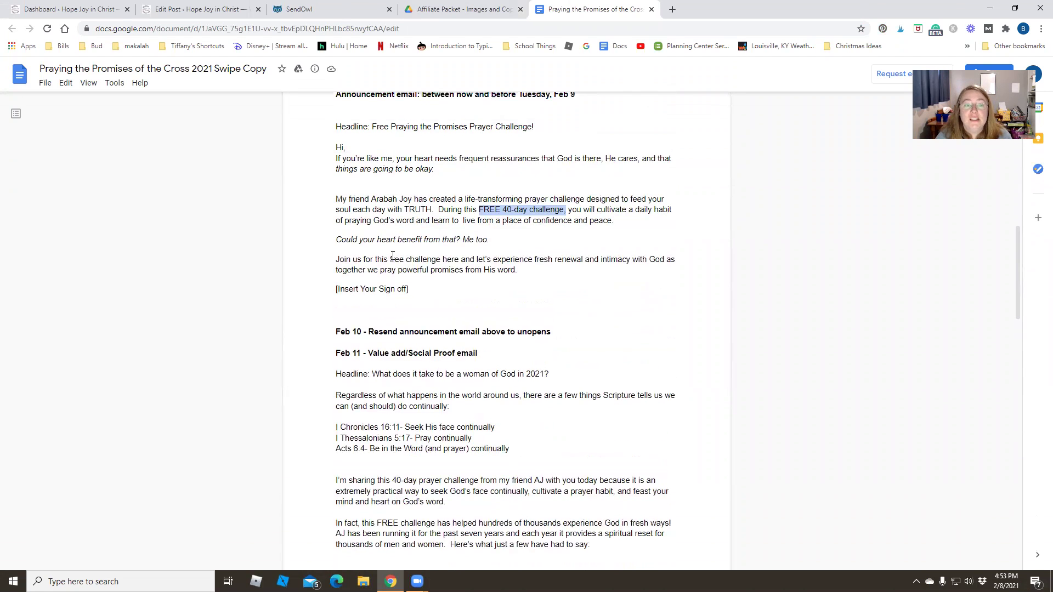
left_click(450, 196)
scroll(451, 285, "down", 3)
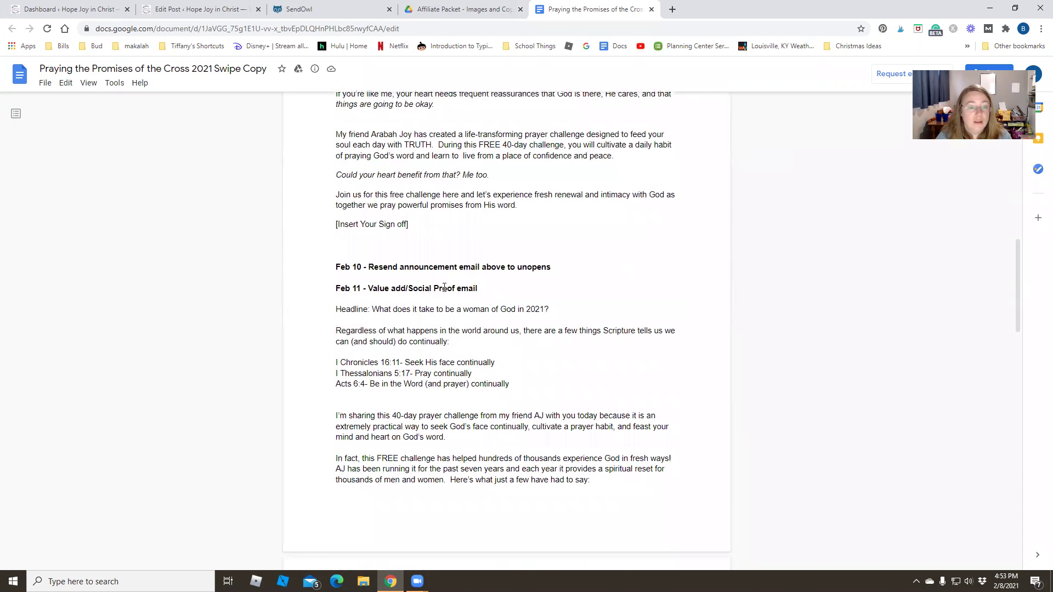
Read through the remaining swipe emails, including the Feb 11 social proof and Feb 16 last-day reminder copy.
scroll(444, 288, "down", 8)
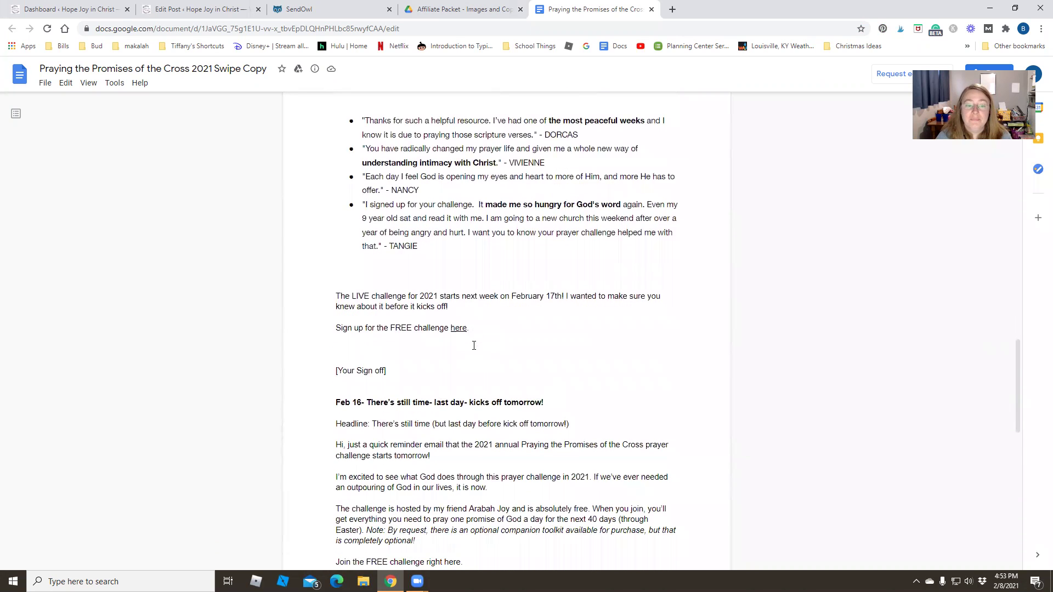
scroll(474, 345, "down", 2)
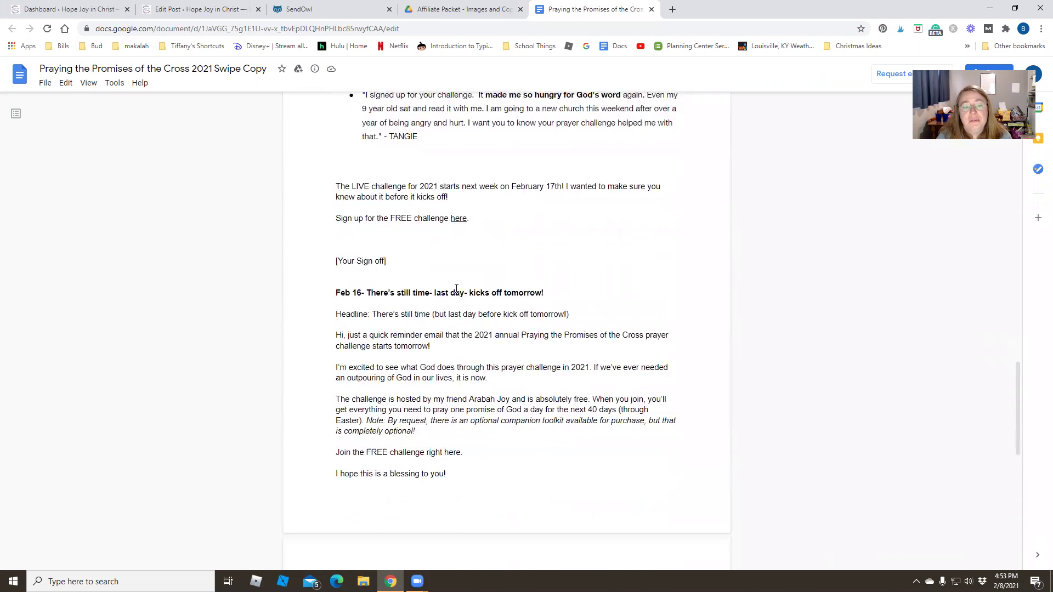
scroll(469, 334, "down", 10)
scroll(469, 334, "up", 20)
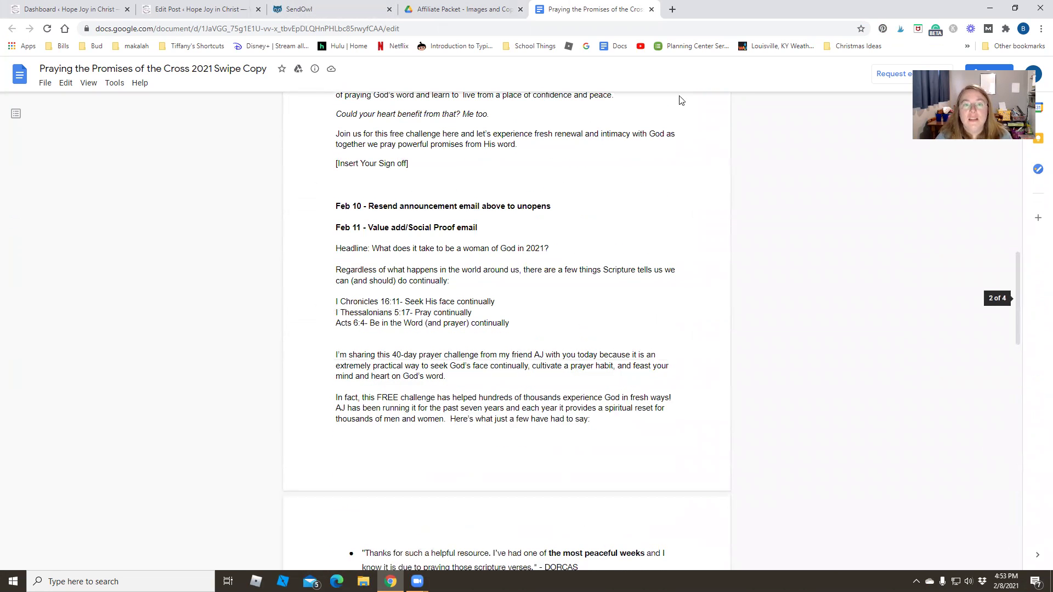
Return to the affiliate packet folder and preview the images 40 Days Square.jpg, Join- square 4.png and Join- Square 3.png.
left_click(463, 8)
double_click(208, 185)
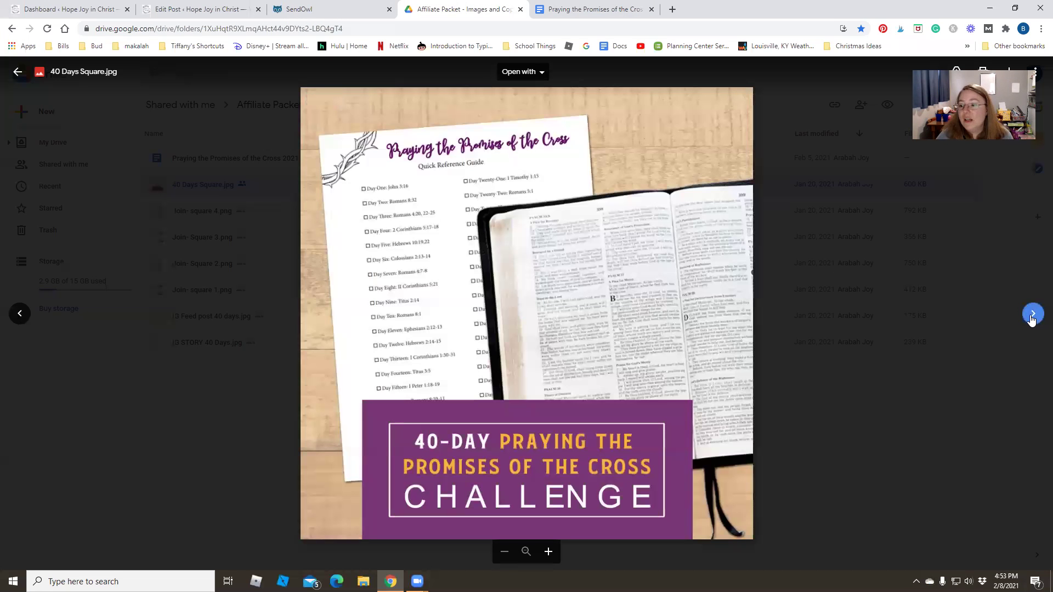
left_click(1032, 317)
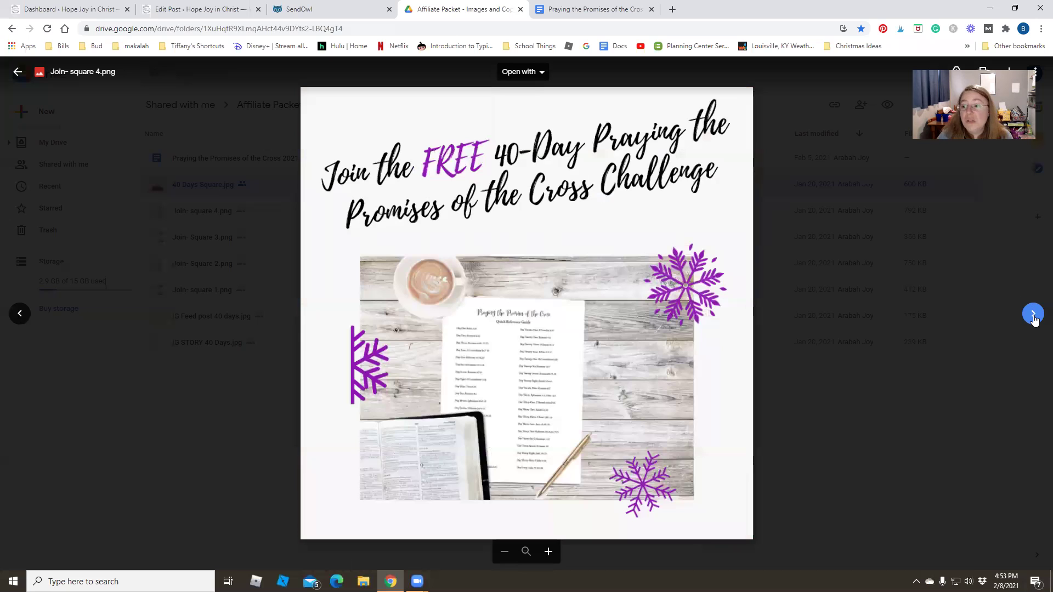
left_click(1033, 315)
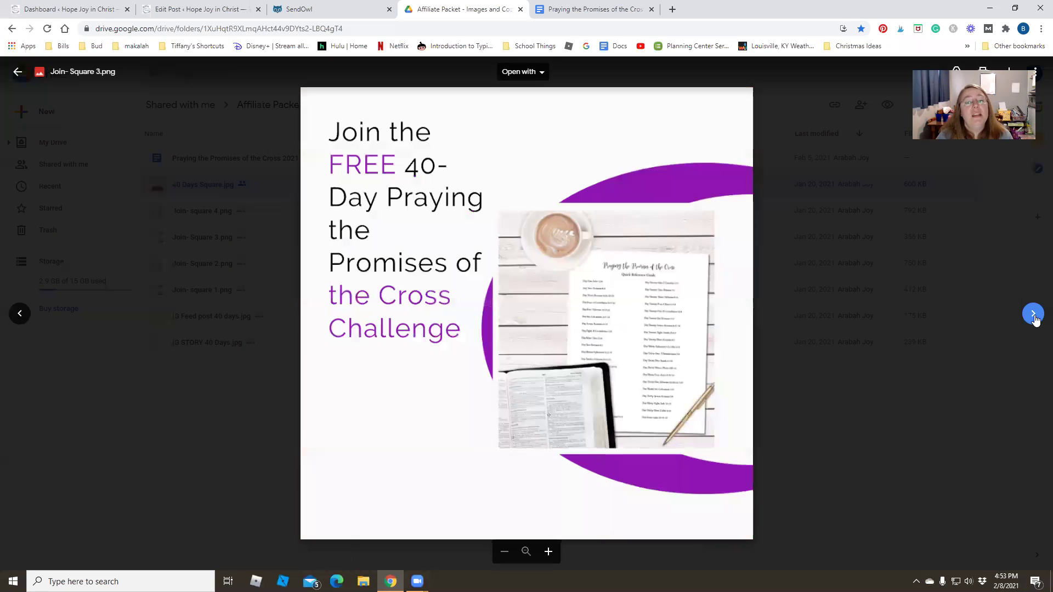